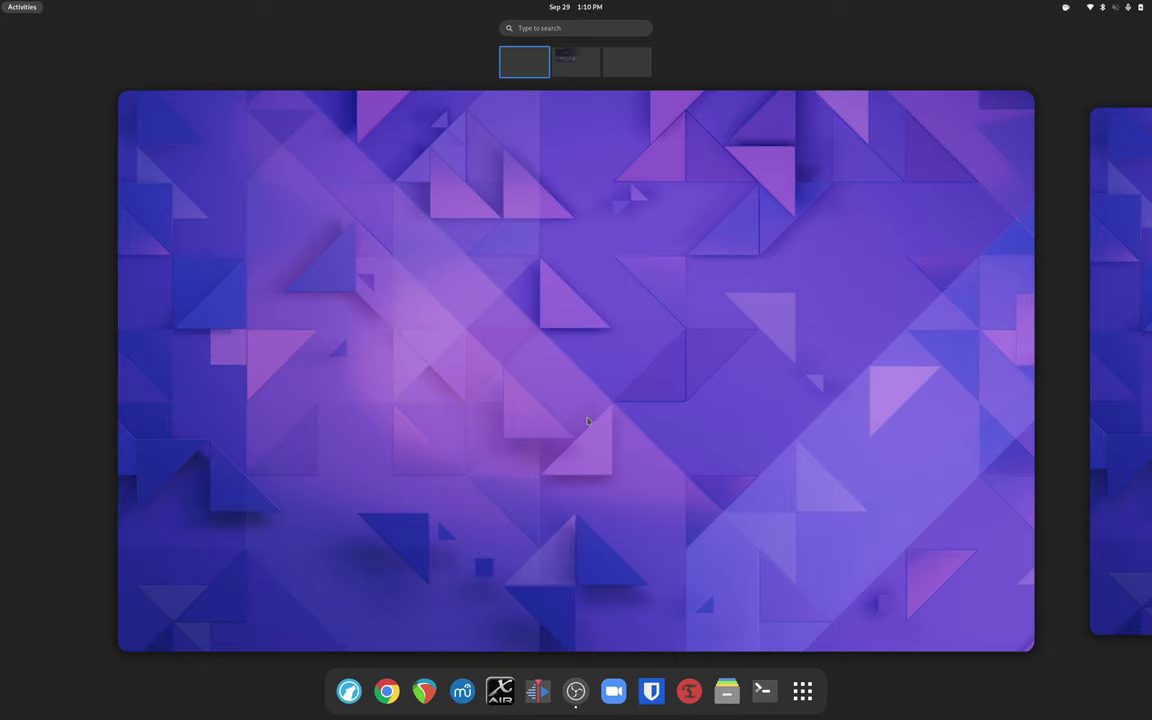
- Click the empty first-workspace preview to leave the overview for the bare desktop
click(588, 421)
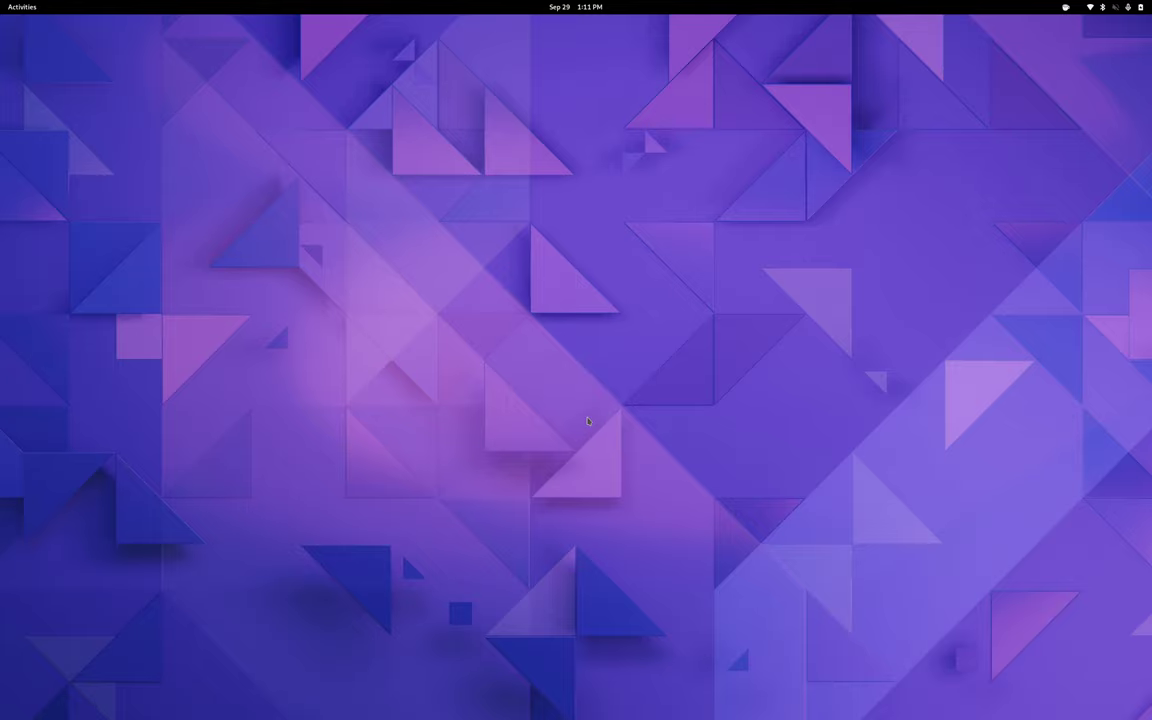
- Open the Activities overview showing the three workspaces and the open window
key(super)
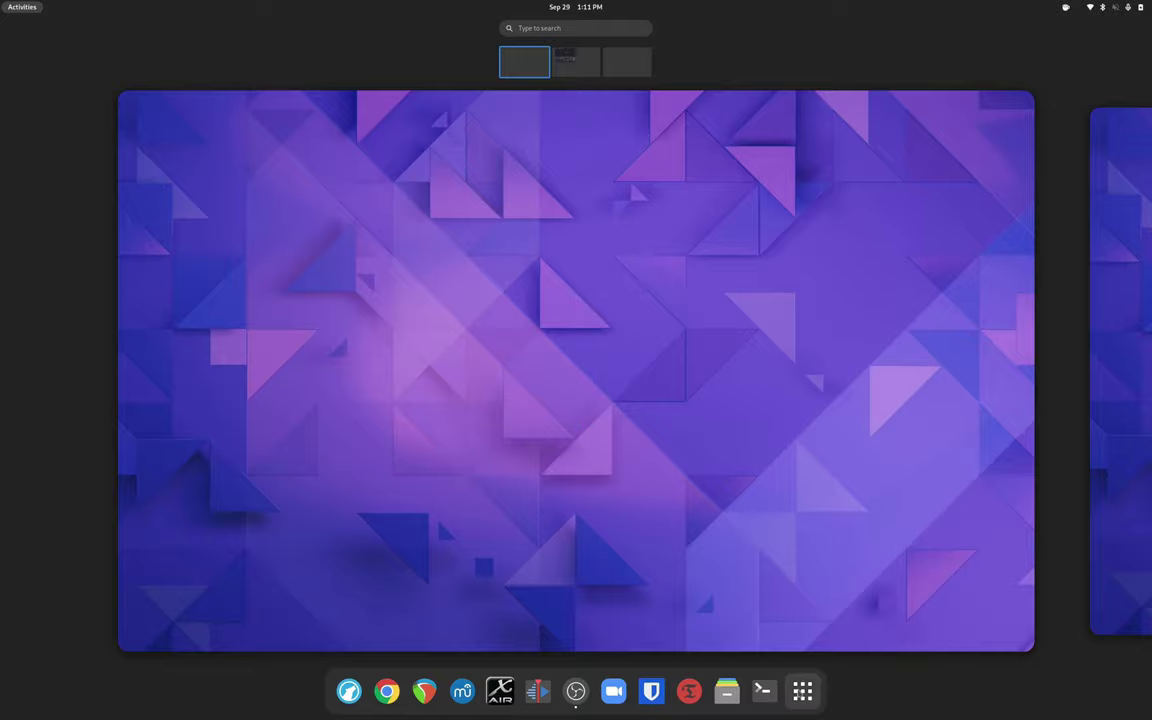
click(802, 690)
scroll(754, 396, down, 2)
scroll(754, 396, up, 2)
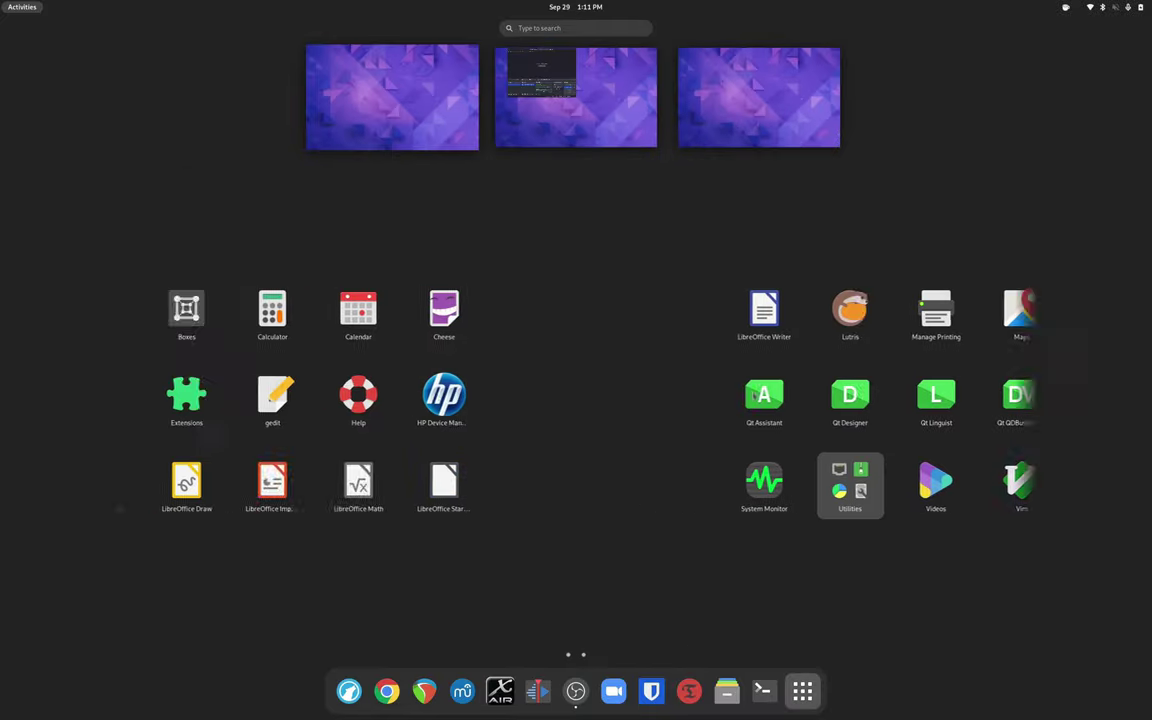
click(350, 140)
key(super)
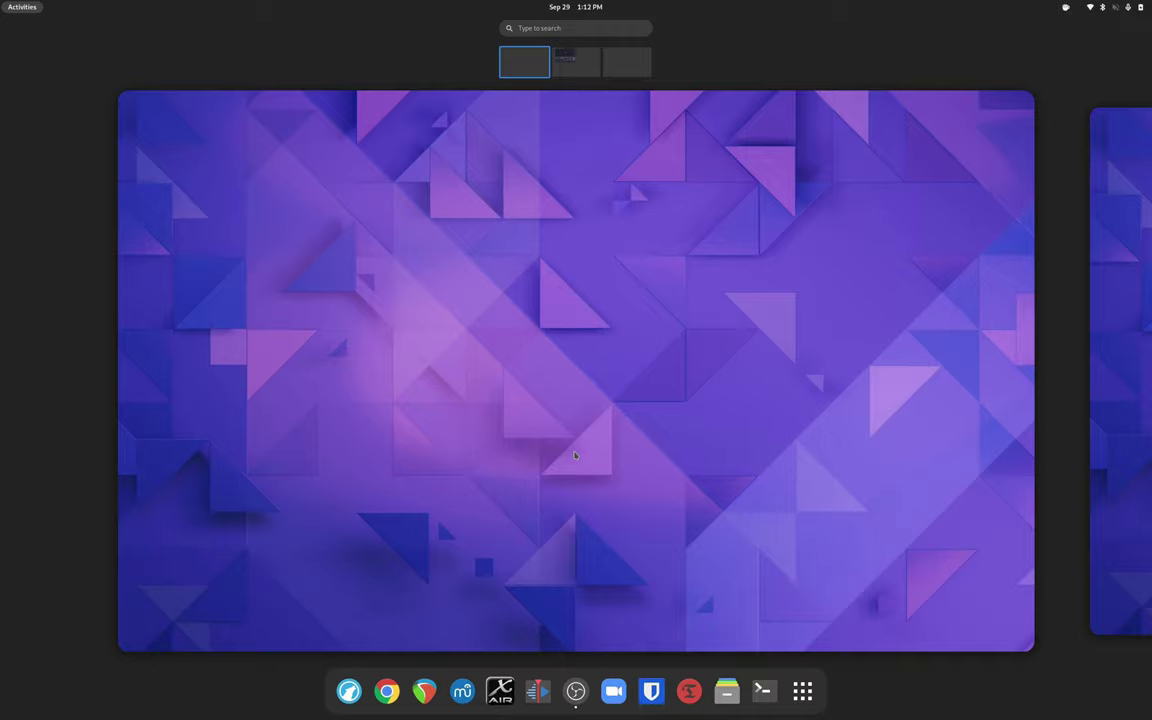
key(super)
key(super)
- Launch LibreWolf on YouTube and drag it to the top edge to maximize it
click(348, 690)
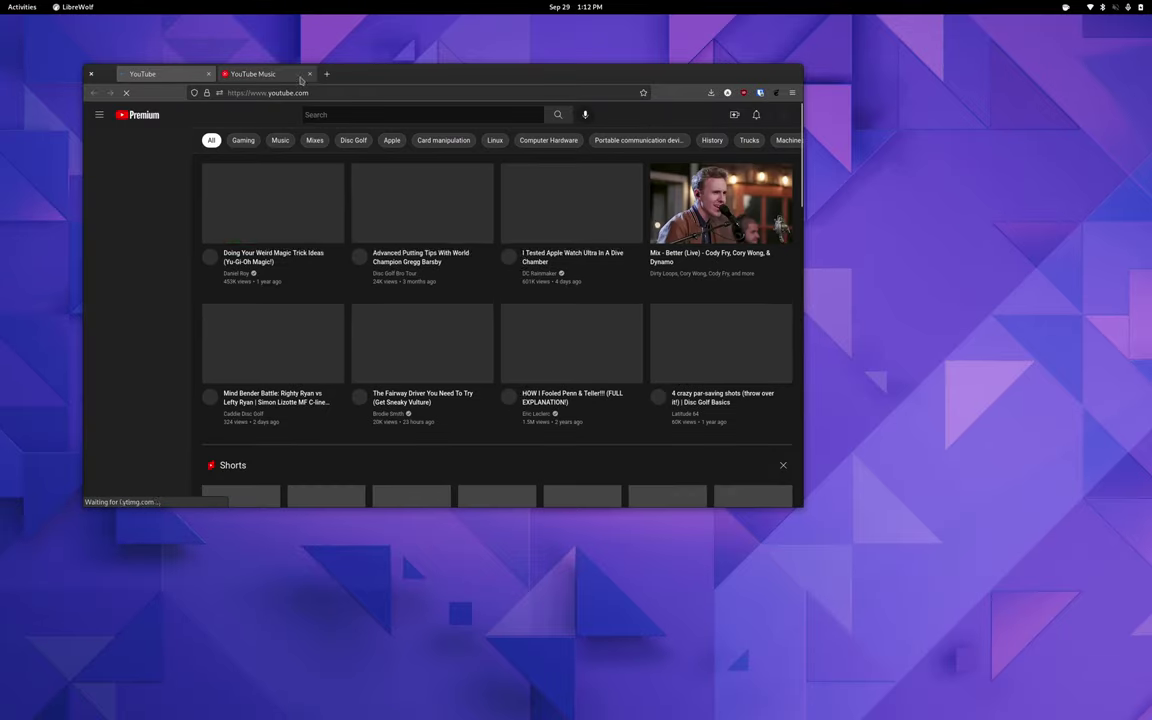
drag(370, 76, 380, 18)
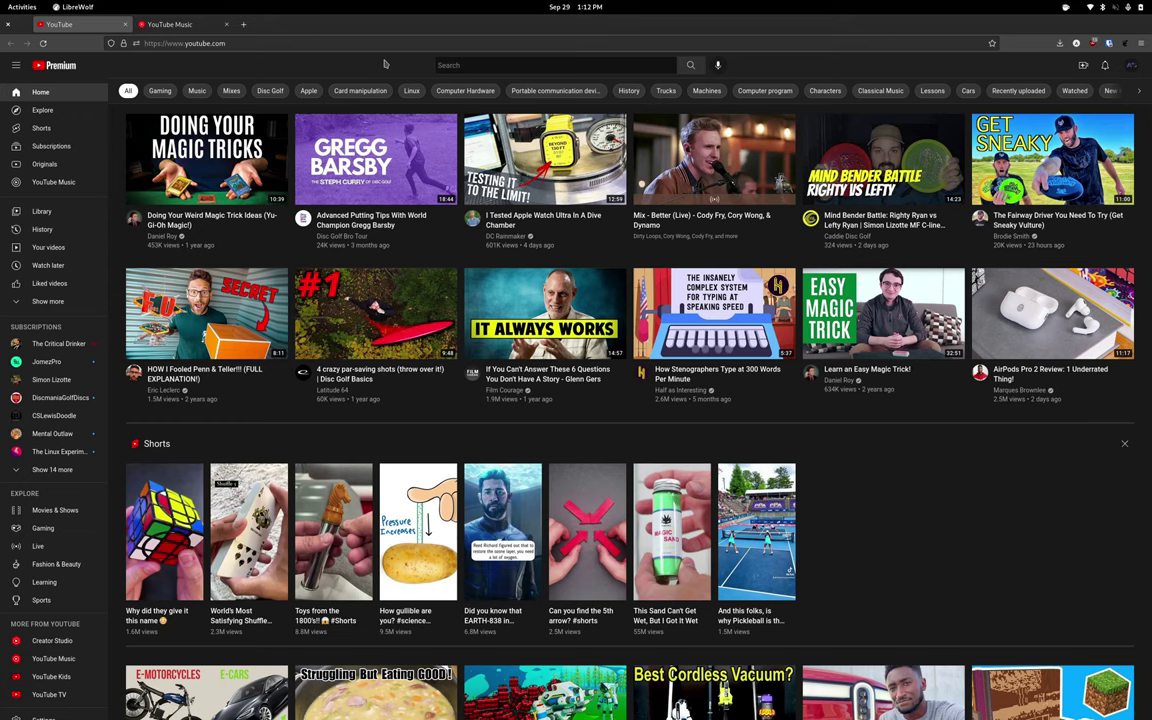
- Search 'wr' in the overview, launch a blank LibreOffice Writer document and maximize it
key(super)
text(lib)
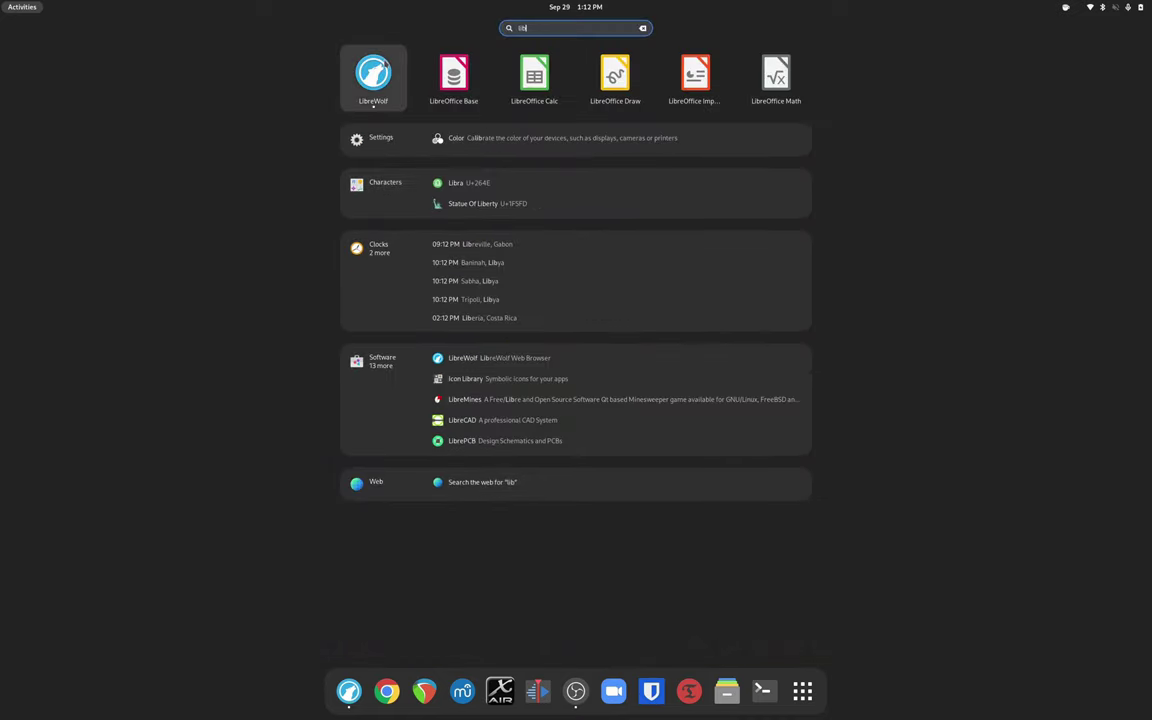
key(BackSpace)
key(BackSpace)
key(BackSpace)
text(wr)
click(529, 93)
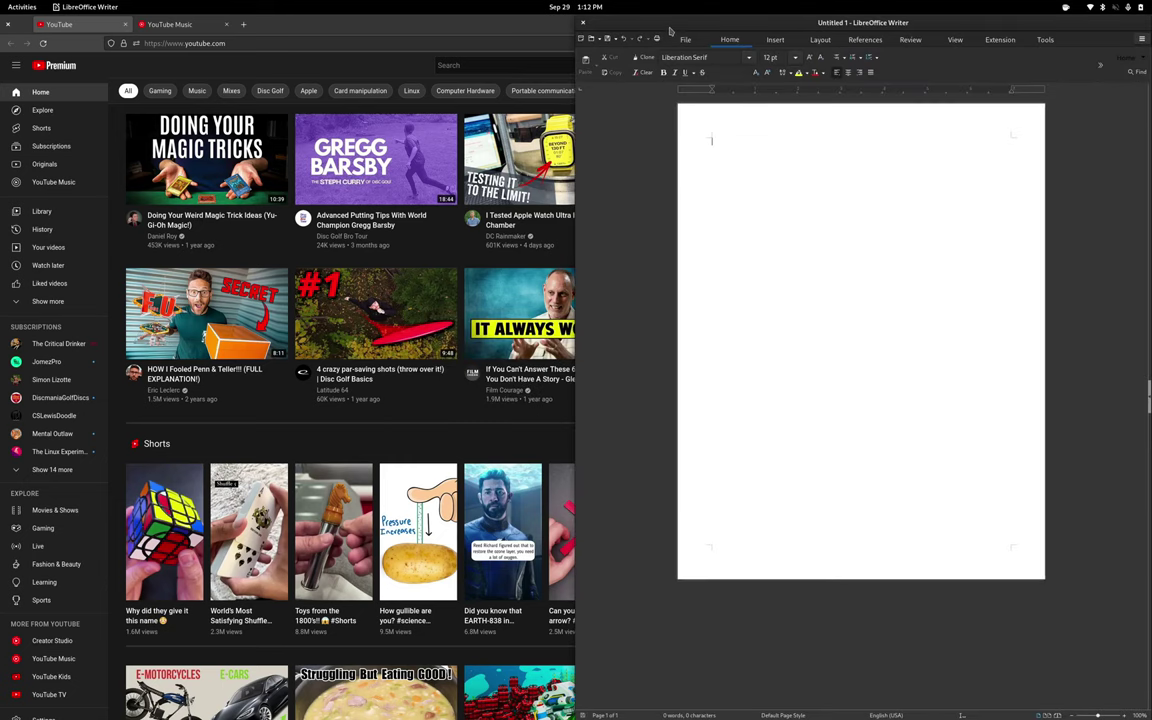
double_click(602, 22)
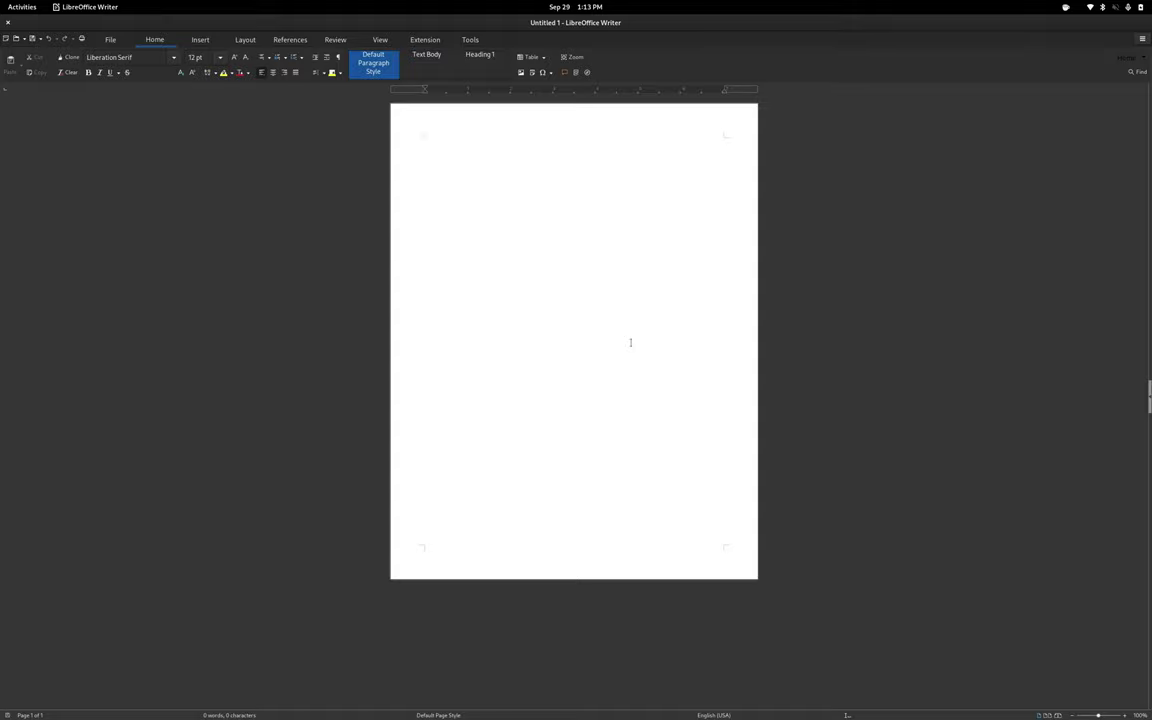
- Open and close the overview to reach the full-screen Chrome New Tab window
key(super)
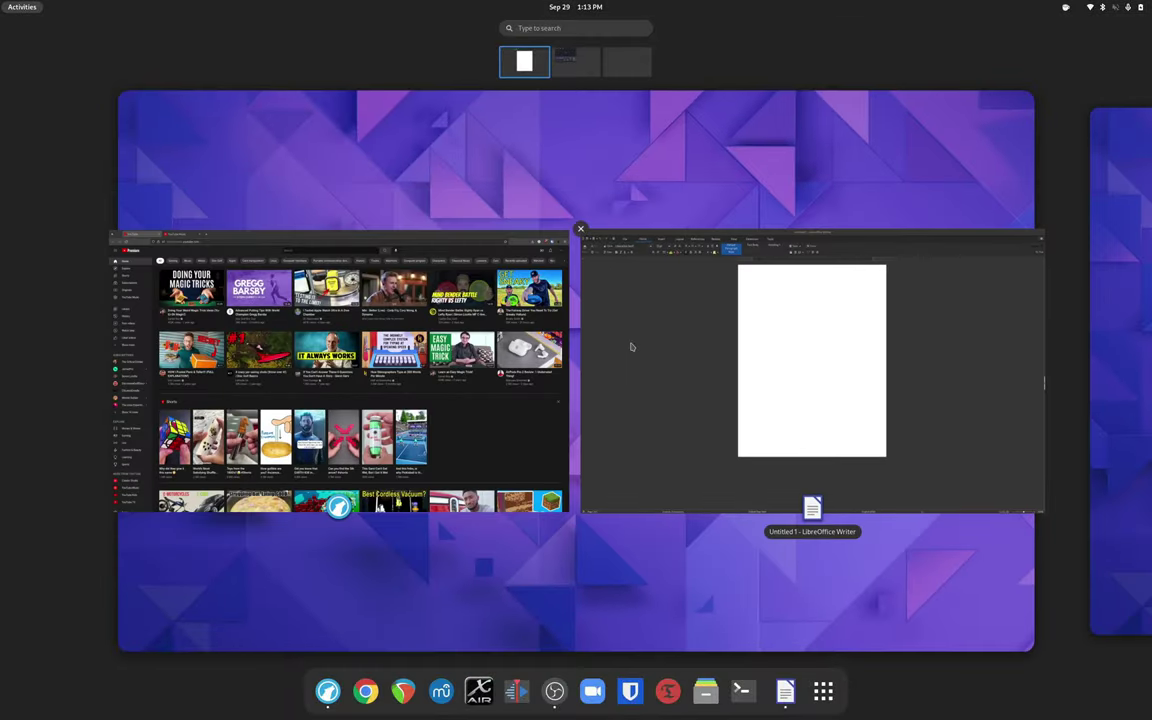
key(super)
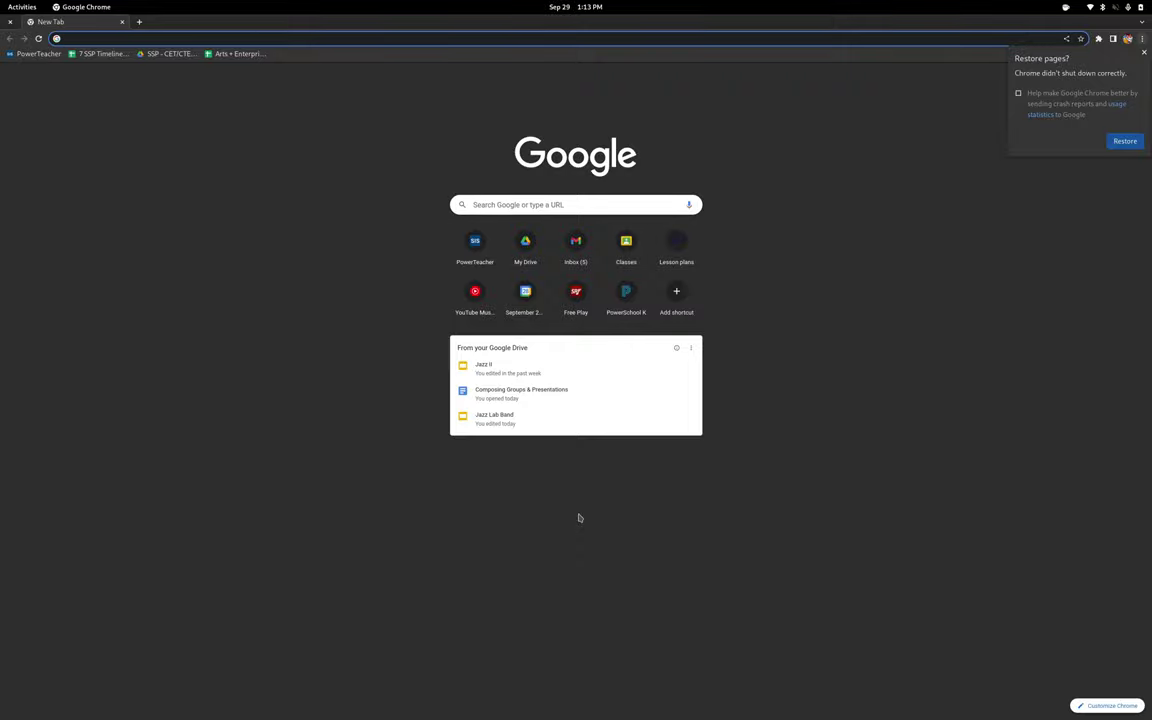
- Flip workspaces with Super+Page Down, then show LibreWolf, Writer and Chrome in the overview
key(super+Page_Down)
key(super+Page_Down)
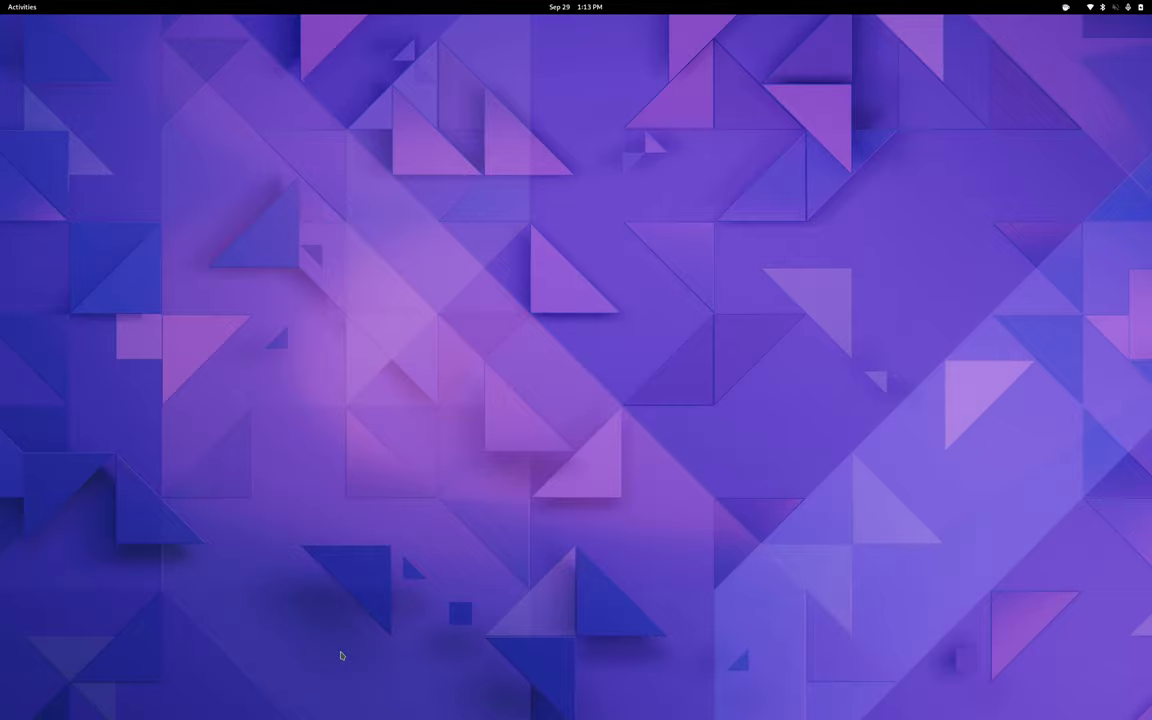
key(super+Page_Down)
key(super+Page_Down)
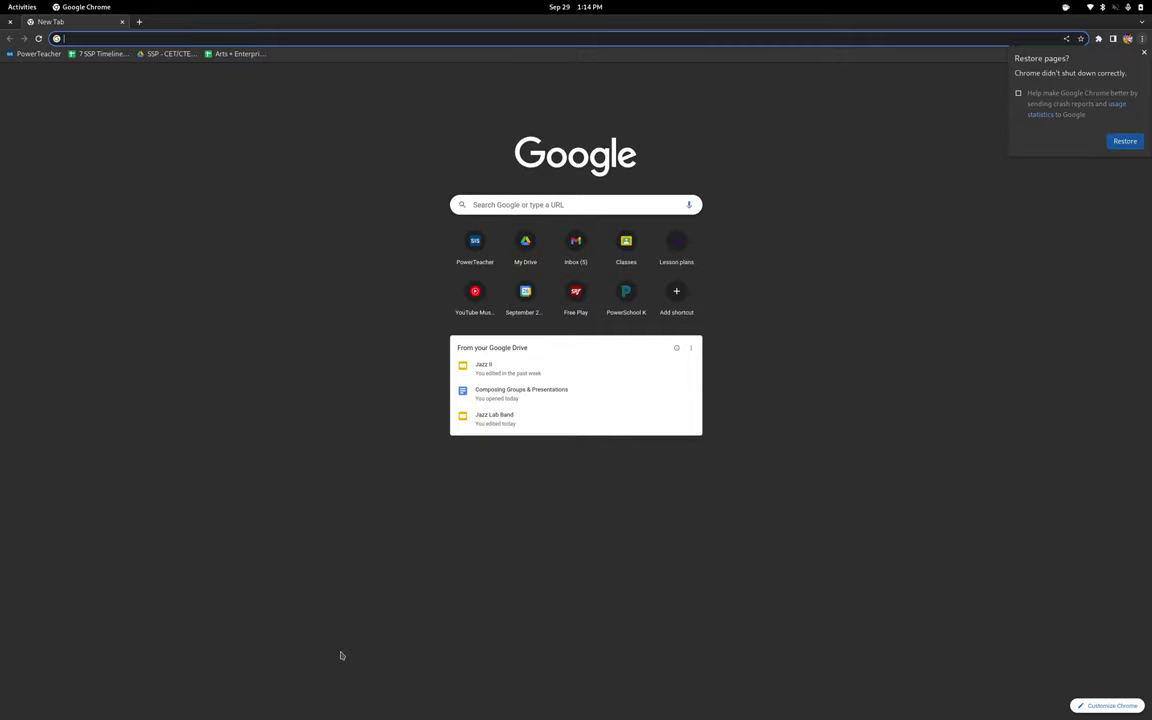
key(super)
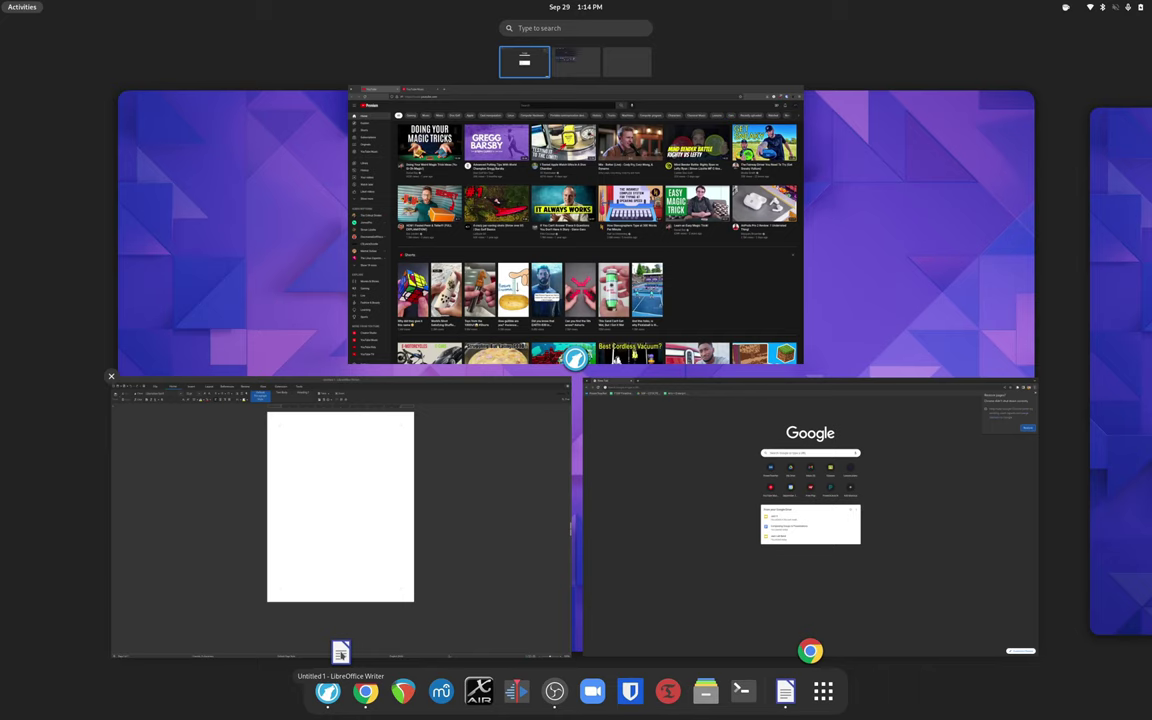
- Close the overview and move across the workspaces to an empty one
key(super)
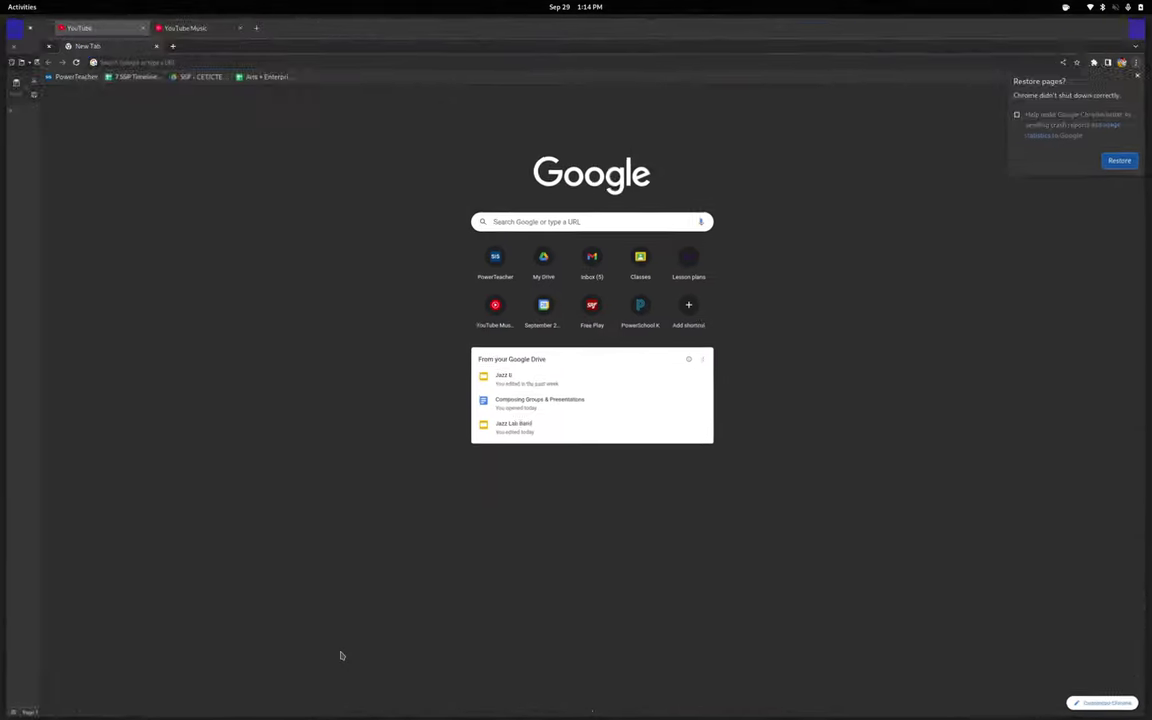
key(ctrl+w)
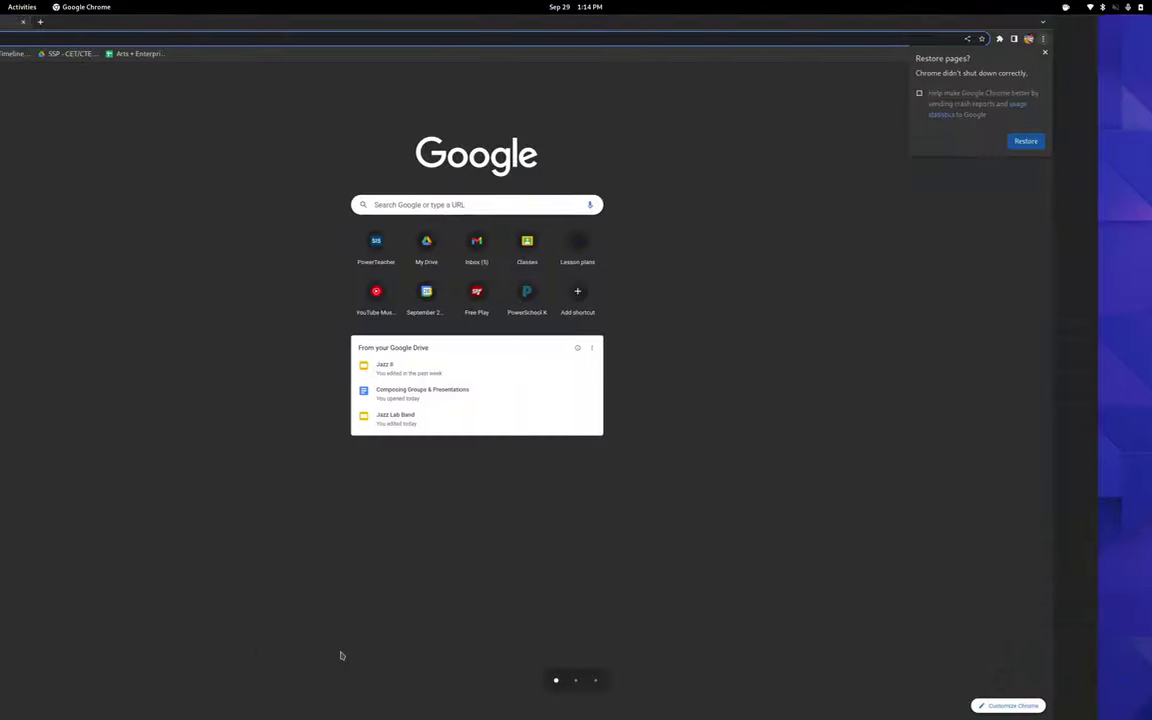
key(super+Page_Down)
- Launch a terminal from the dock, then move on to the empty next workspace
key(super)
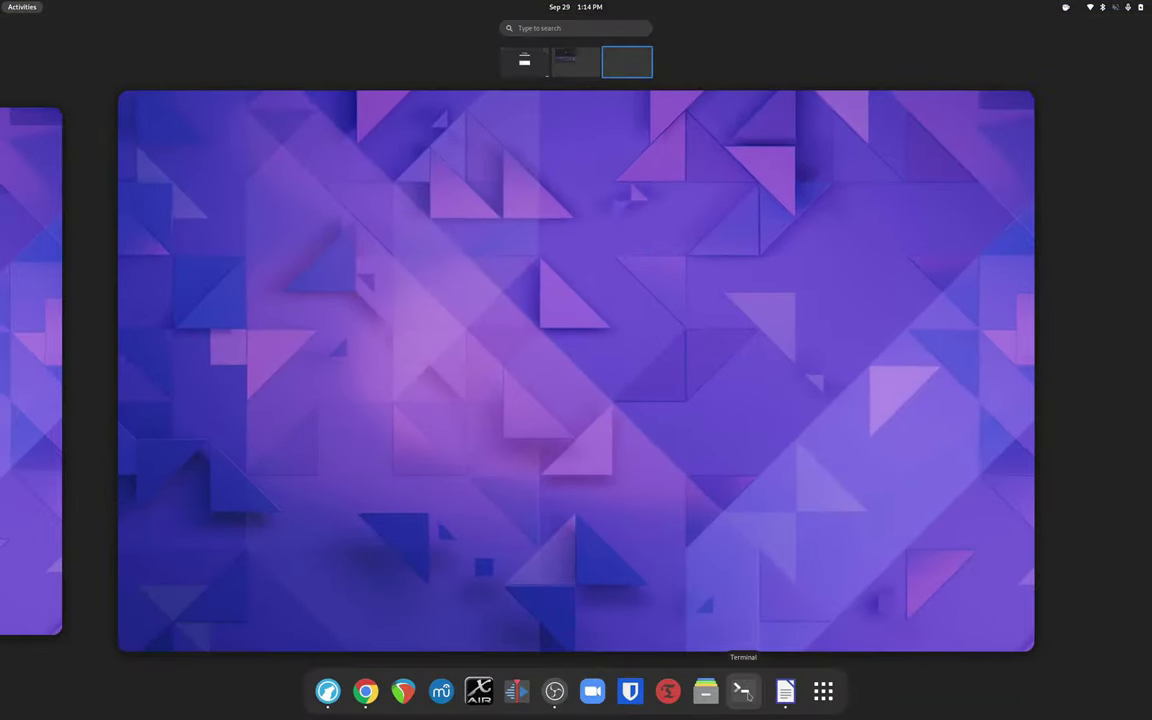
click(742, 690)
key(super+Page_Down)
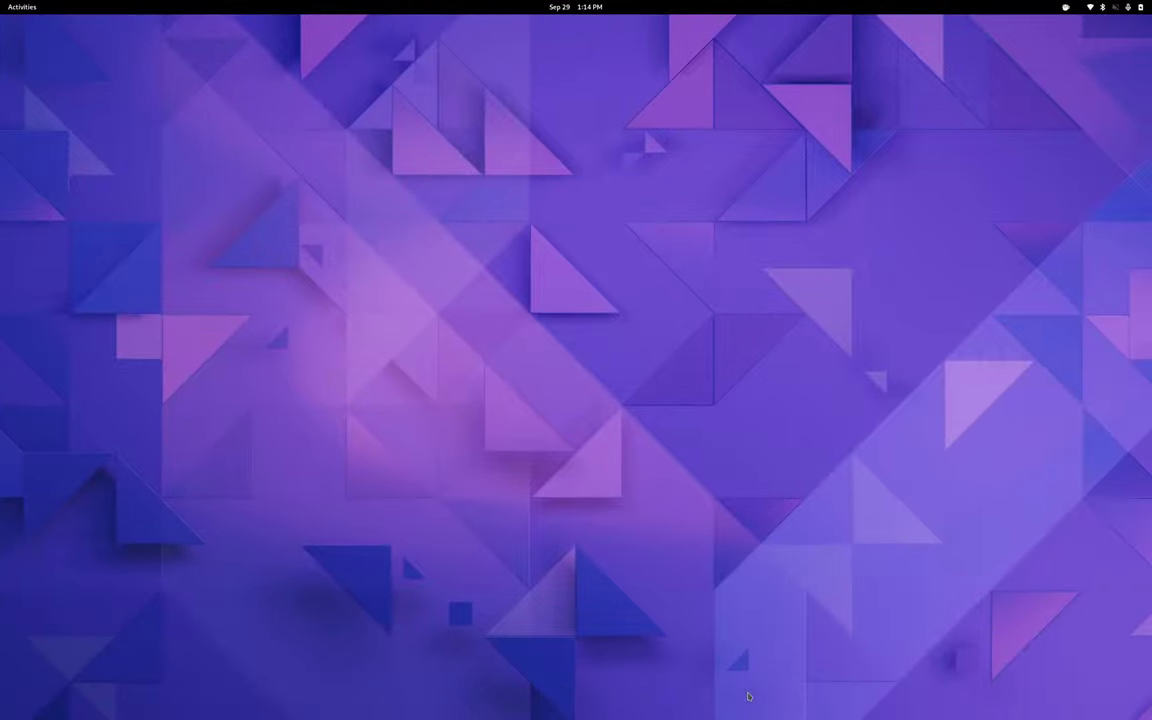
key(super)
- Launch MuseScore from the dock on its own workspace
click(442, 689)
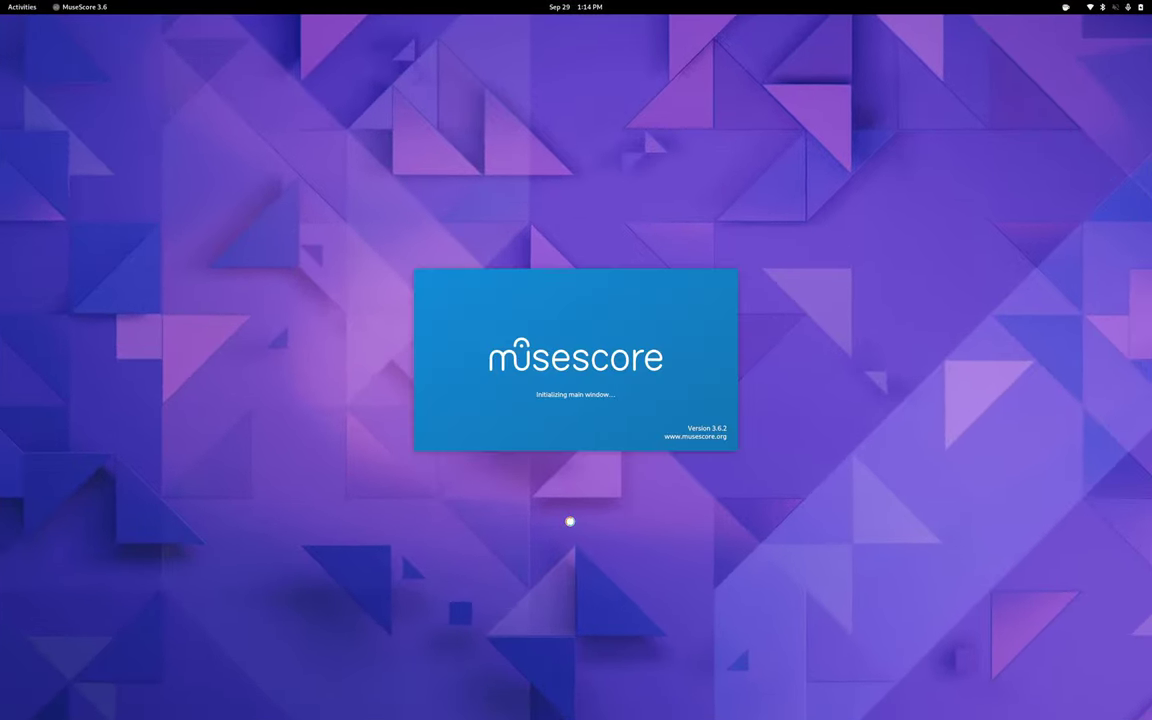
key(super+Page_Down)
key(super)
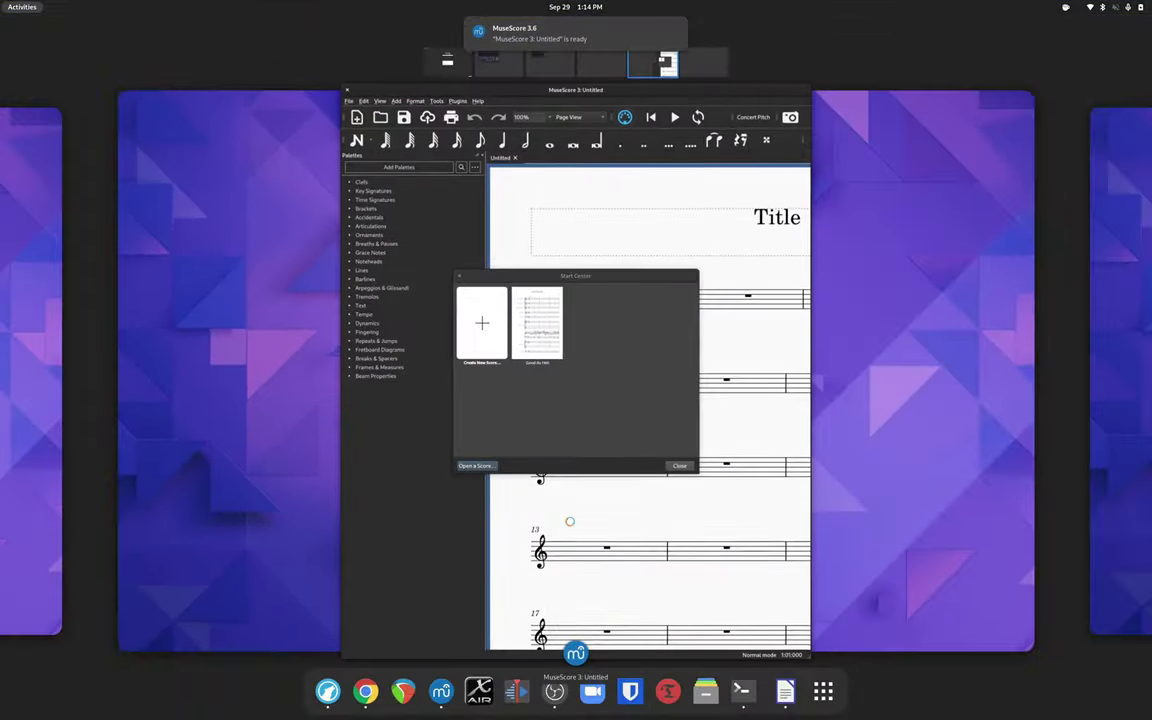
click(244, 524)
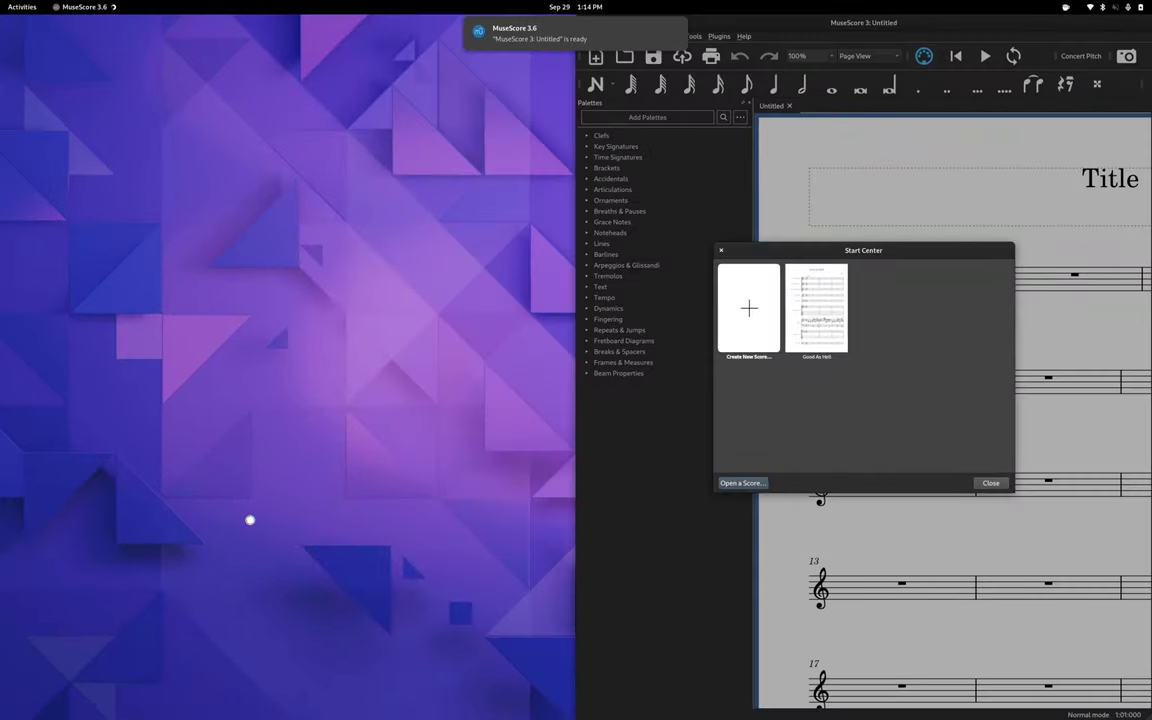
- Launch REAPER on an empty workspace, then return to MuseScore and close its Start Center
key(super+Page_Up)
key(super)
click(402, 691)
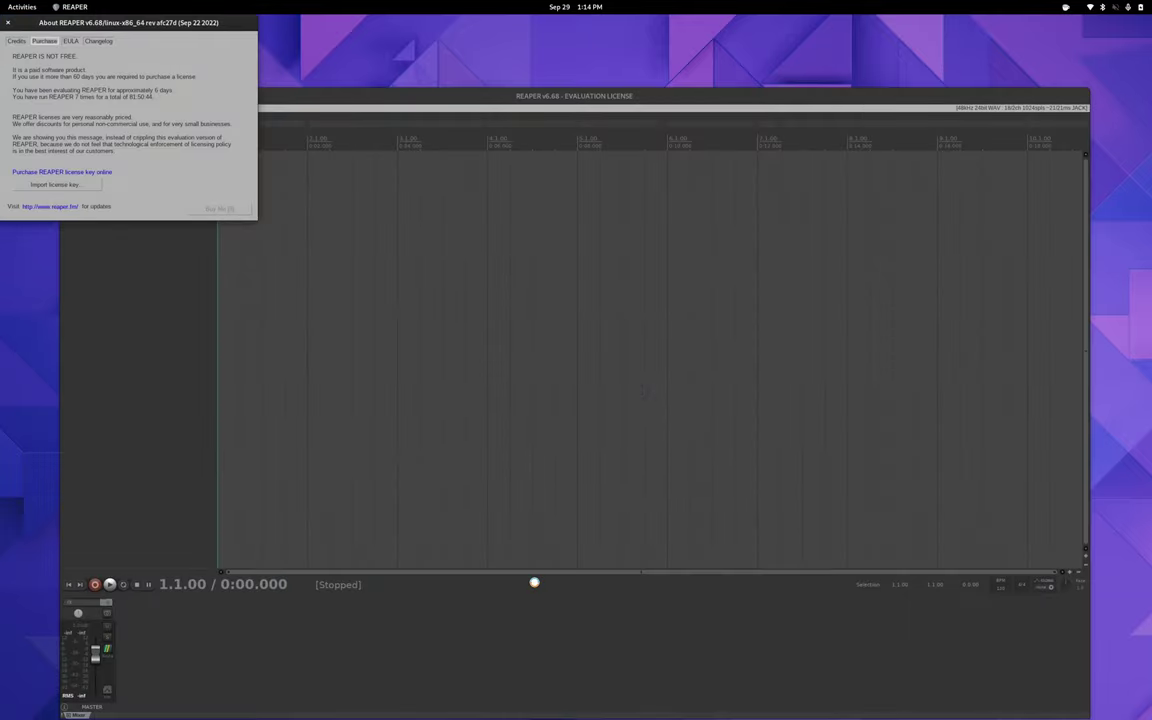
key(super+Page_Down)
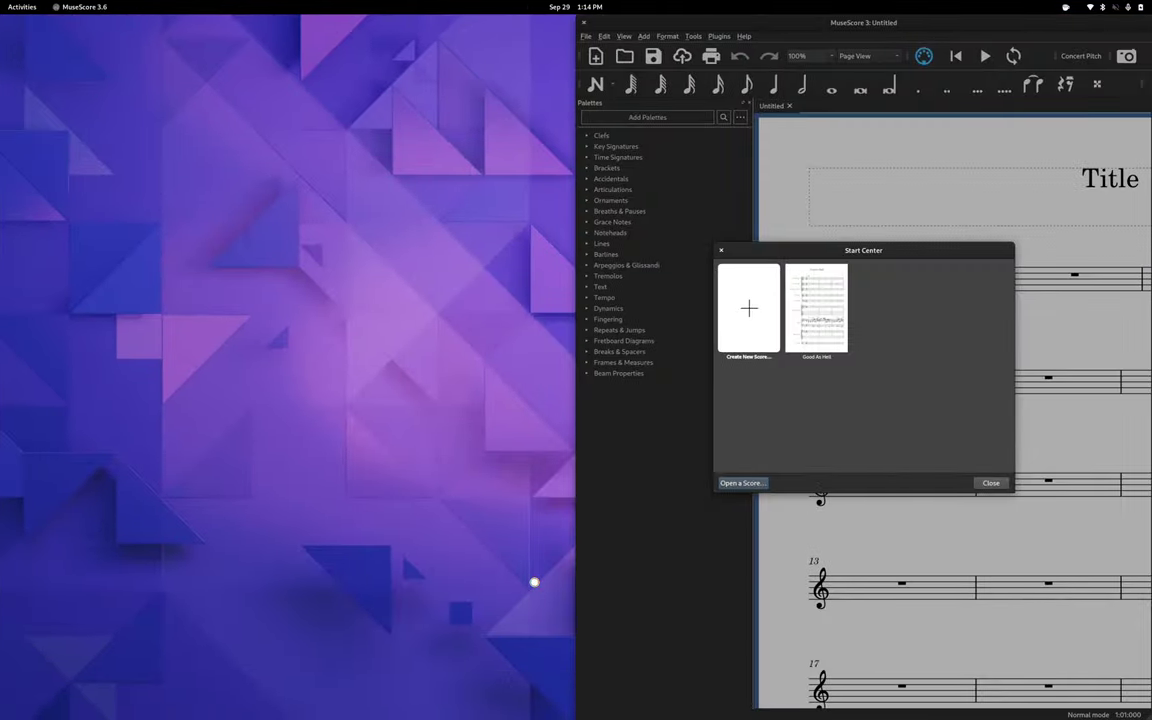
click(721, 250)
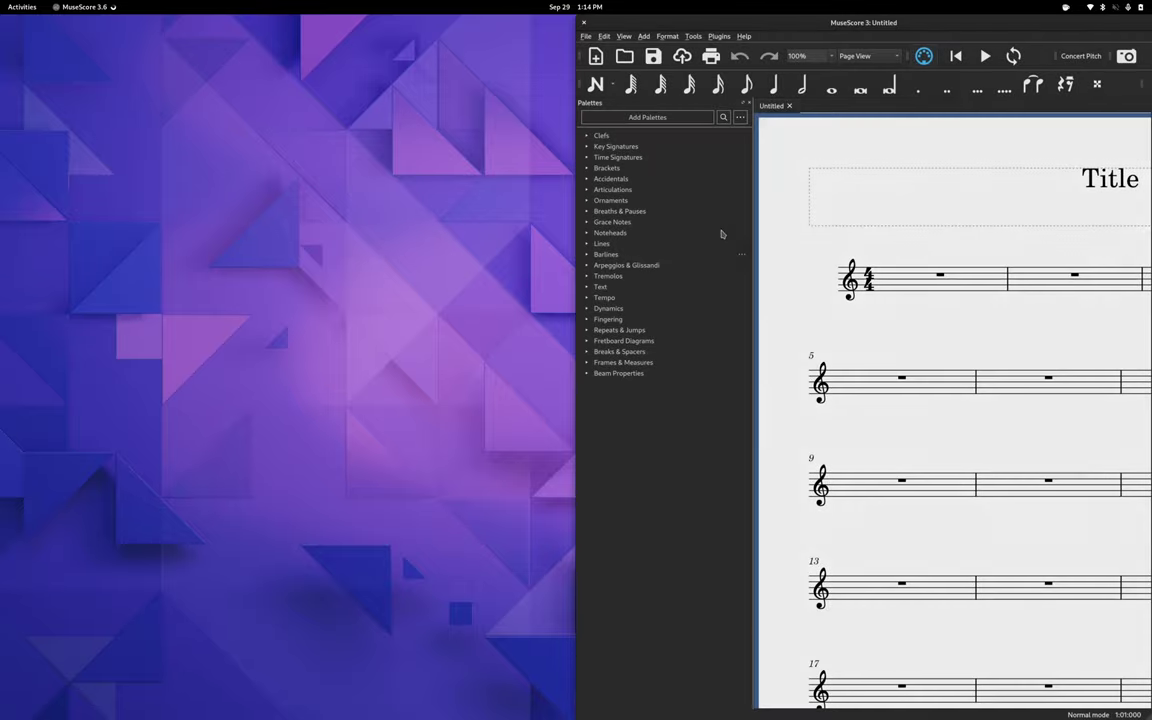
- Centre and enlarge the MuseScore window, then cycle through the workspaces with Ctrl+Alt+arrows
drag(696, 24, 492, 80)
double_click(492, 80)
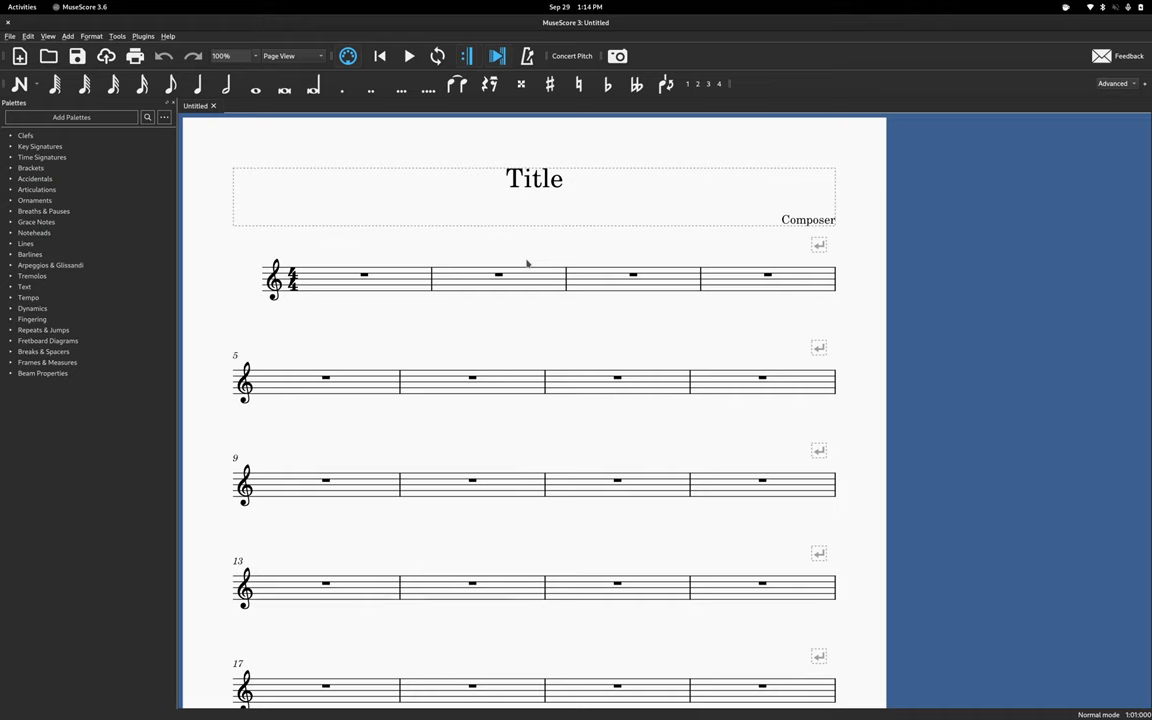
key(ctrl+alt+Left)
key(ctrl+alt+Left)
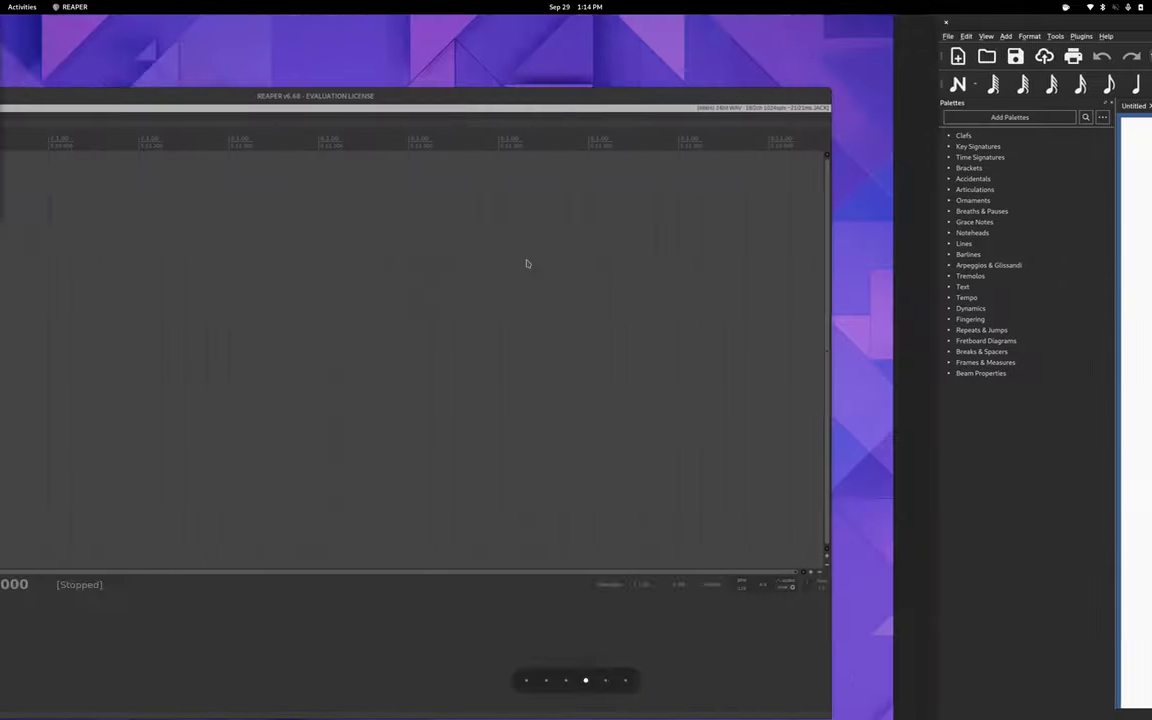
key(ctrl+alt+Left)
key(ctrl+alt+Left)
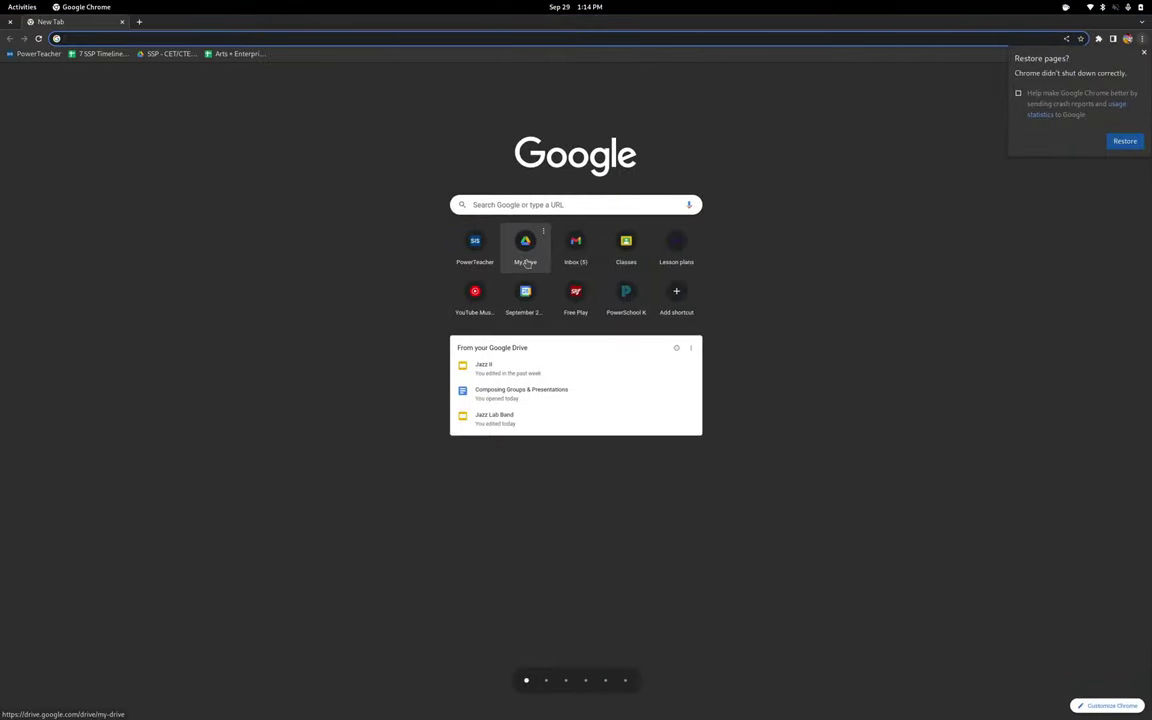
key(ctrl+alt+Right)
key(ctrl+alt+Right)
key(ctrl+alt+Right)
key(ctrl+alt+Right)
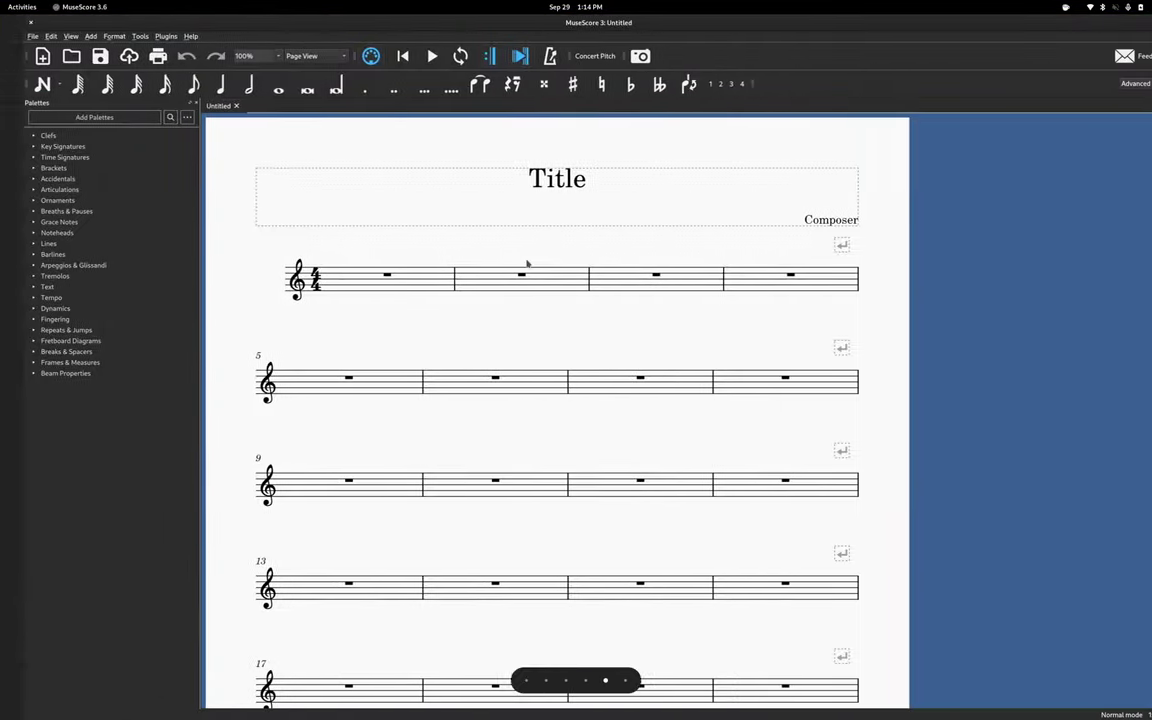
key(ctrl+alt+Right)
key(ctrl+alt+Left)
key(ctrl+alt+Right)
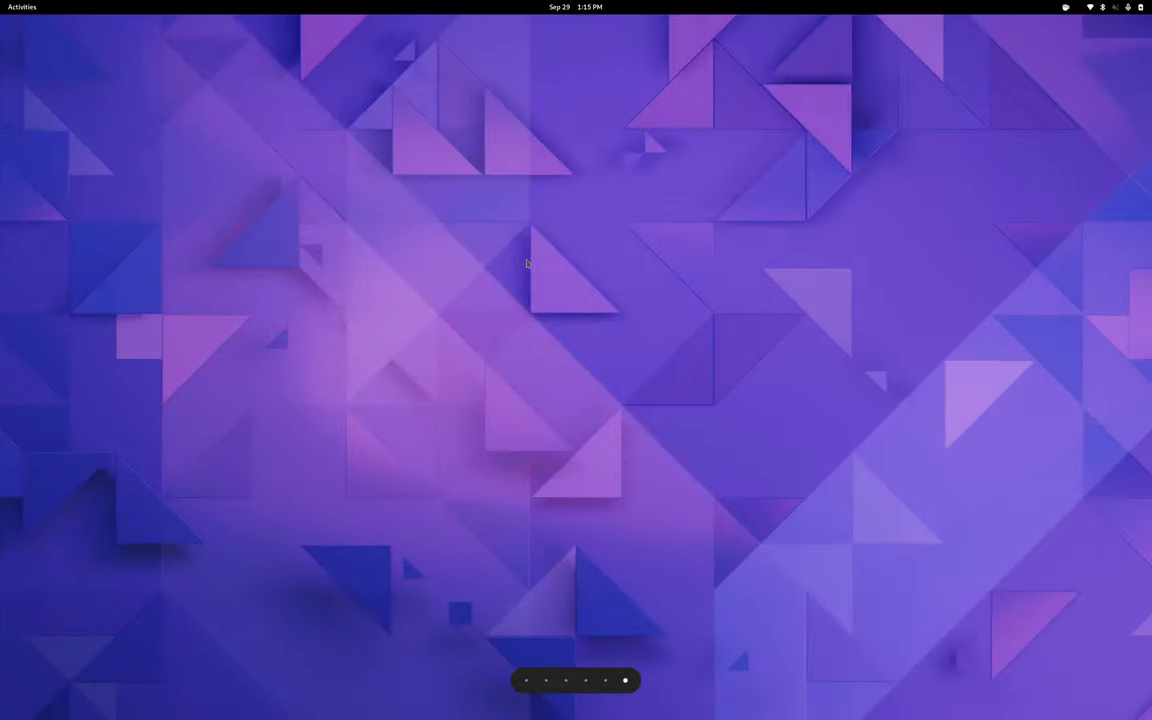
- Launch Bitwarden from the dock, then switch back to the Chrome workspace
key(super)
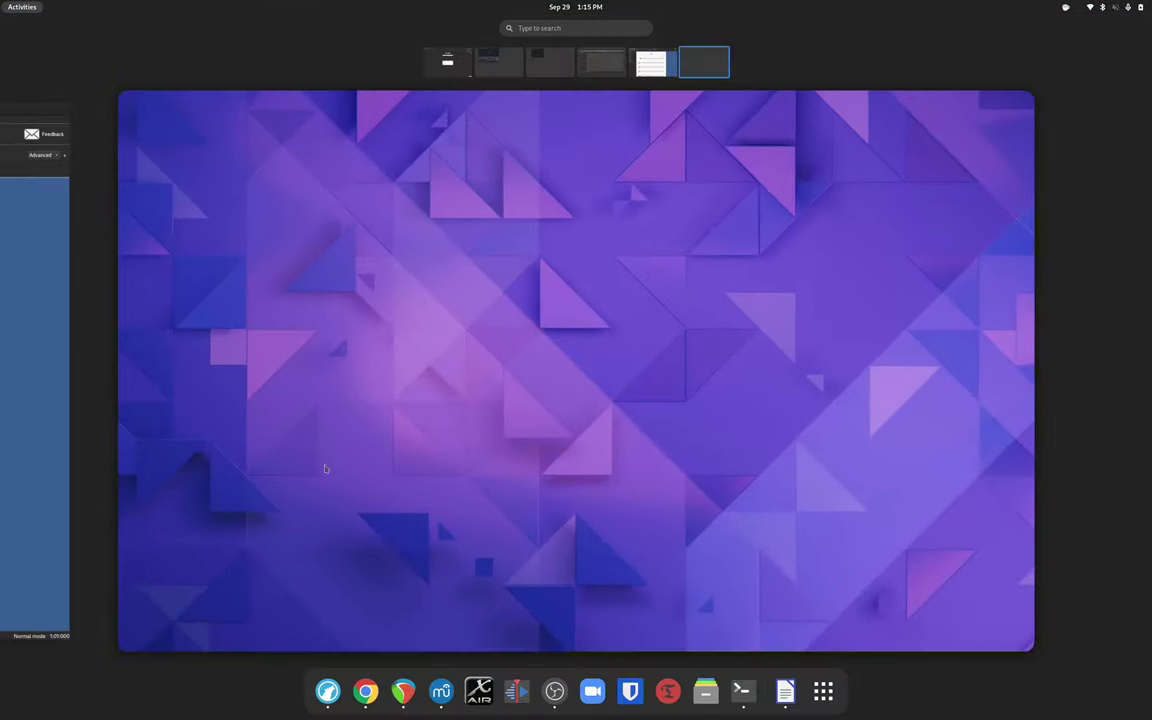
click(638, 702)
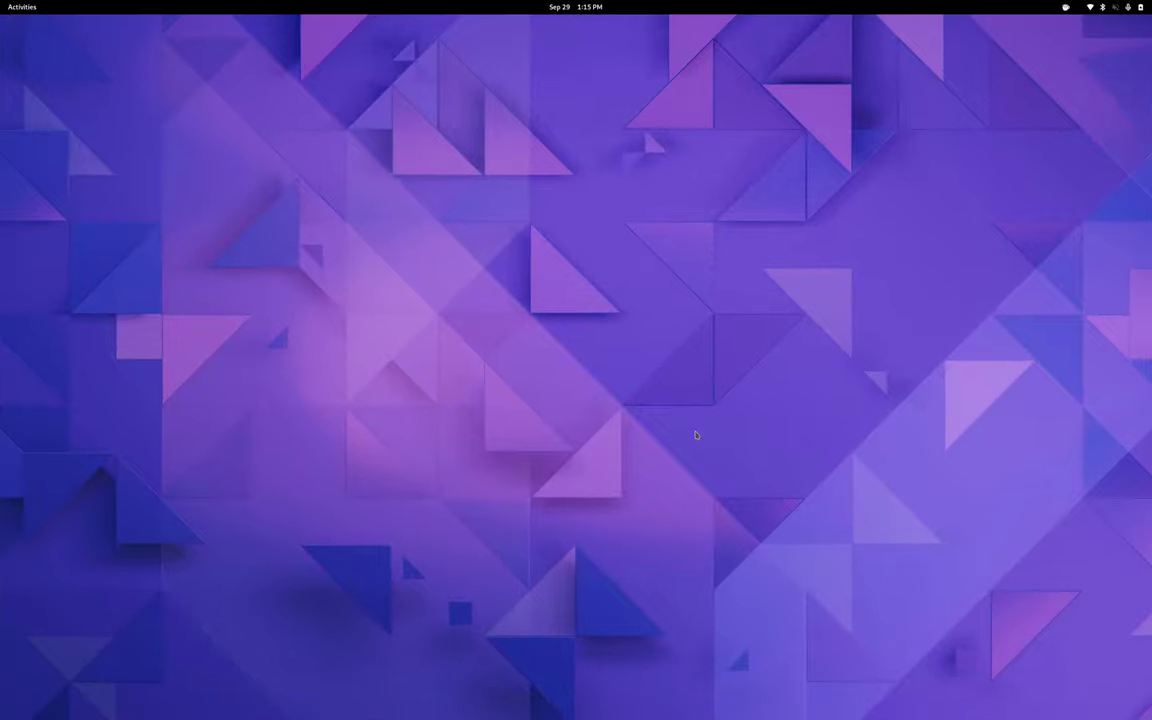
key(ctrl+alt+Right)
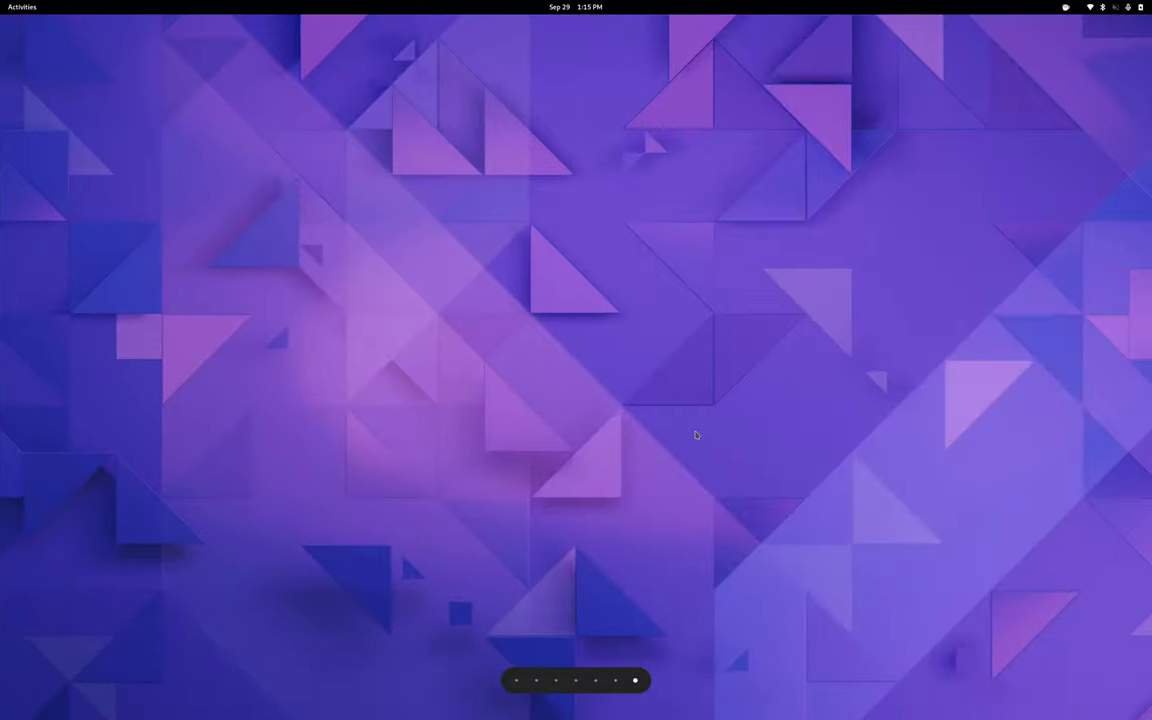
key(ctrl+alt+Left)
key(ctrl+alt+Left)
key(ctrl+alt+Left)
key(ctrl+alt+Left)
key(ctrl+alt+Left)
key(ctrl+alt+Left)
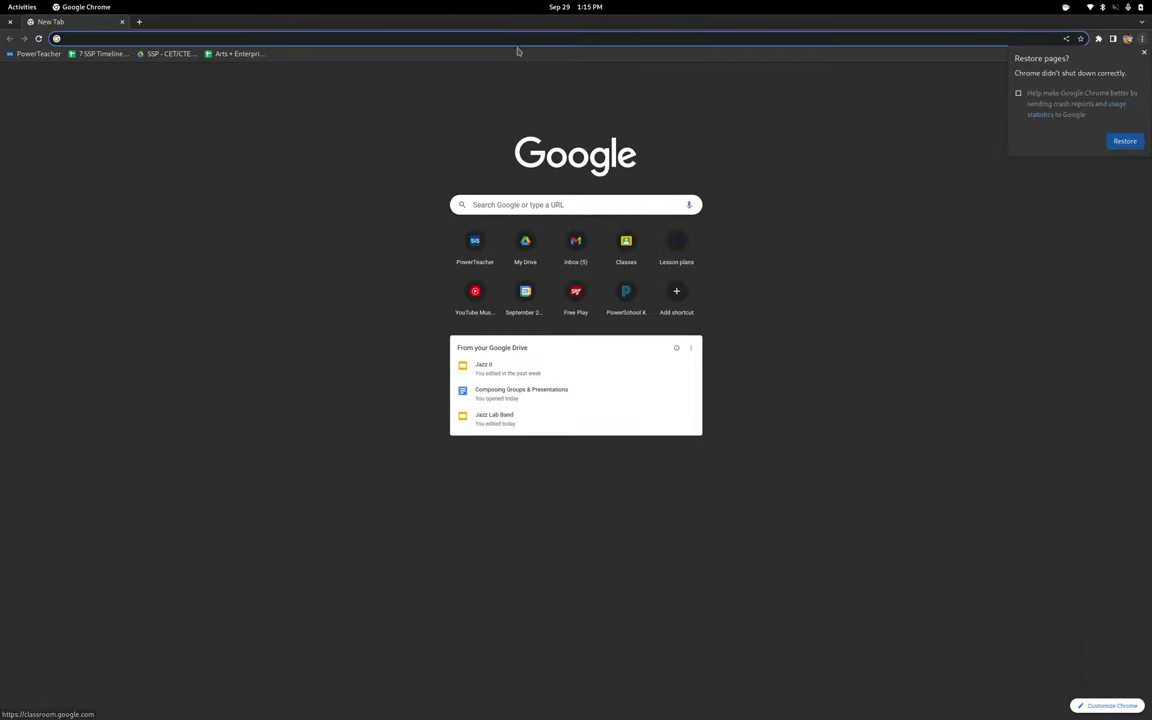
- Unmaximize Chrome, Writer and the YouTube window into smaller overlapping windows
double_click(464, 22)
drag(569, 27, 230, 172)
drag(458, 32, 484, 65)
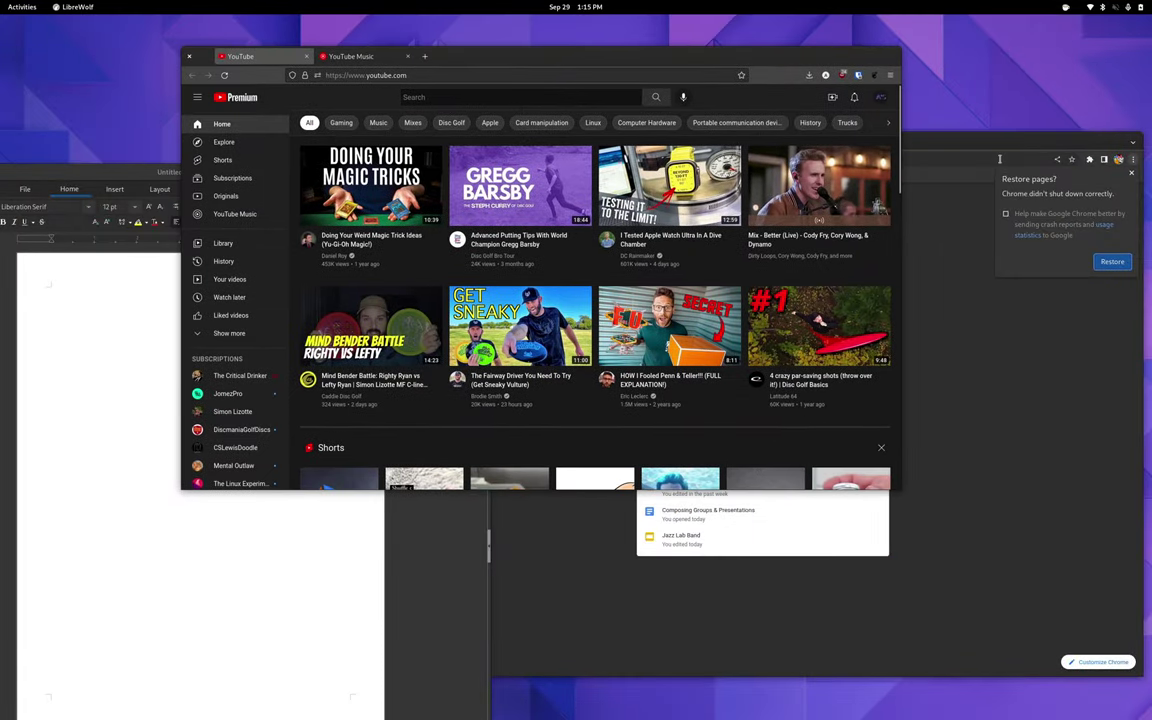
drag(953, 143, 986, 176)
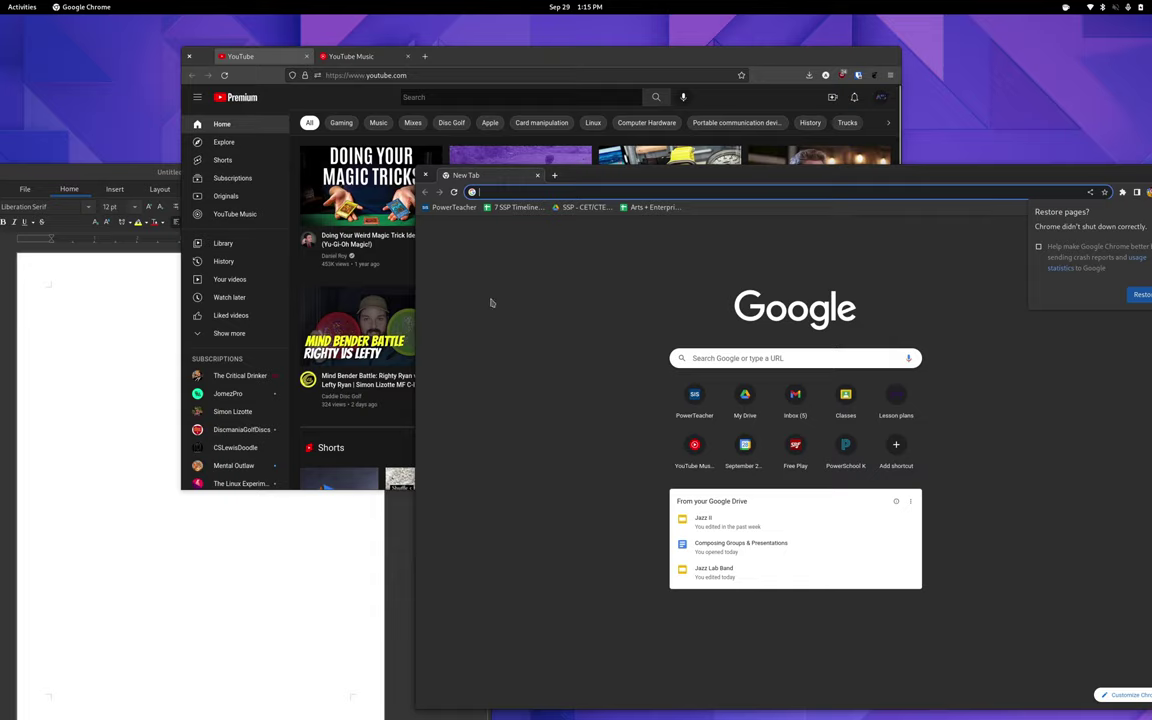
- Carry Chrome across the workspaces, nudge it left, return and open the overview
key(ctrl+alt+Right)
key(ctrl+alt+Right)
key(ctrl+alt+Right)
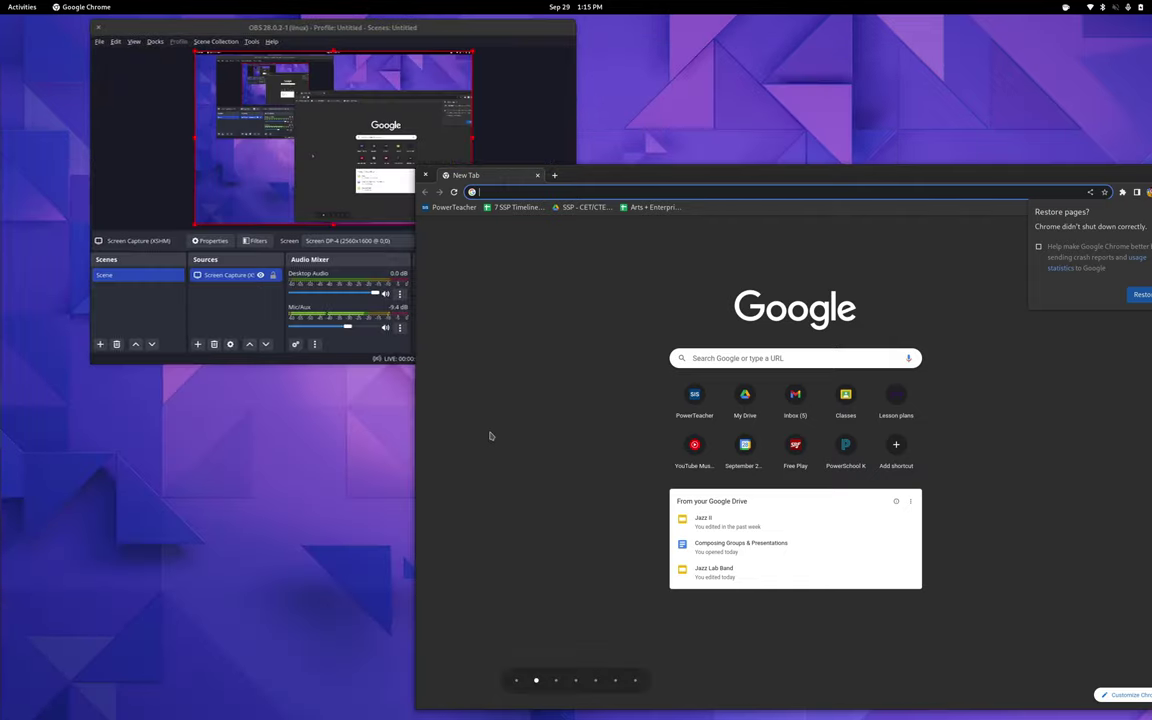
key(ctrl+alt+Right)
key(ctrl+alt+Right)
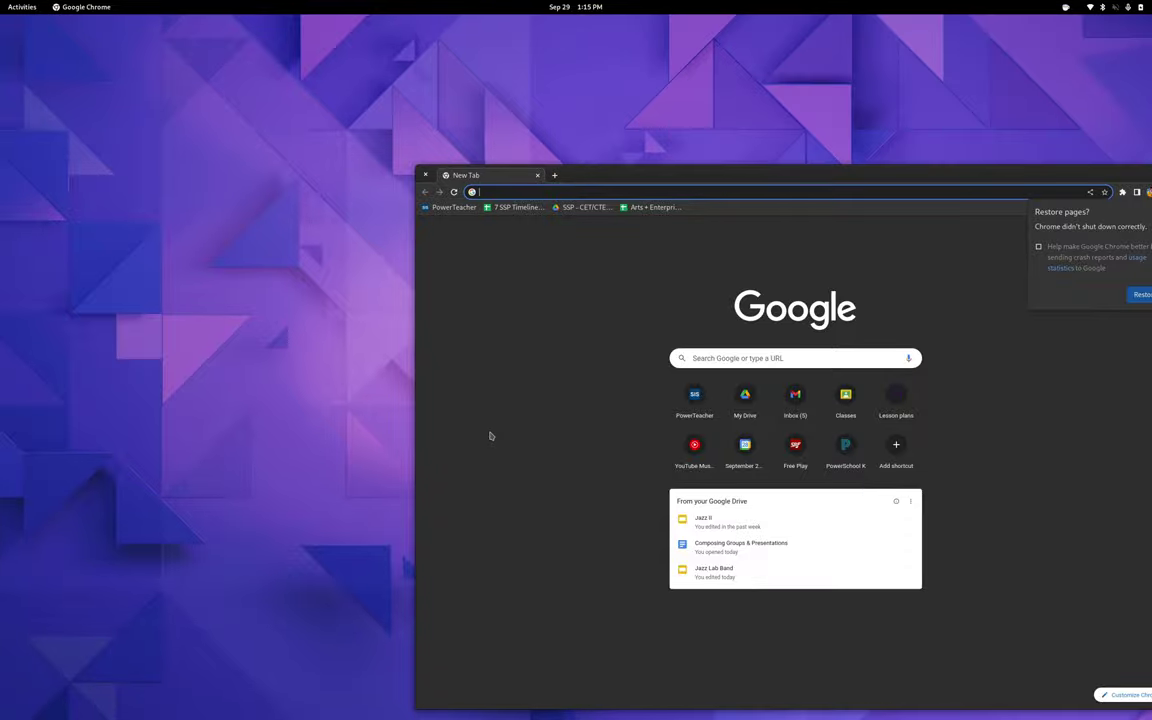
key(ctrl+alt+Left)
drag(614, 171, 281, 102)
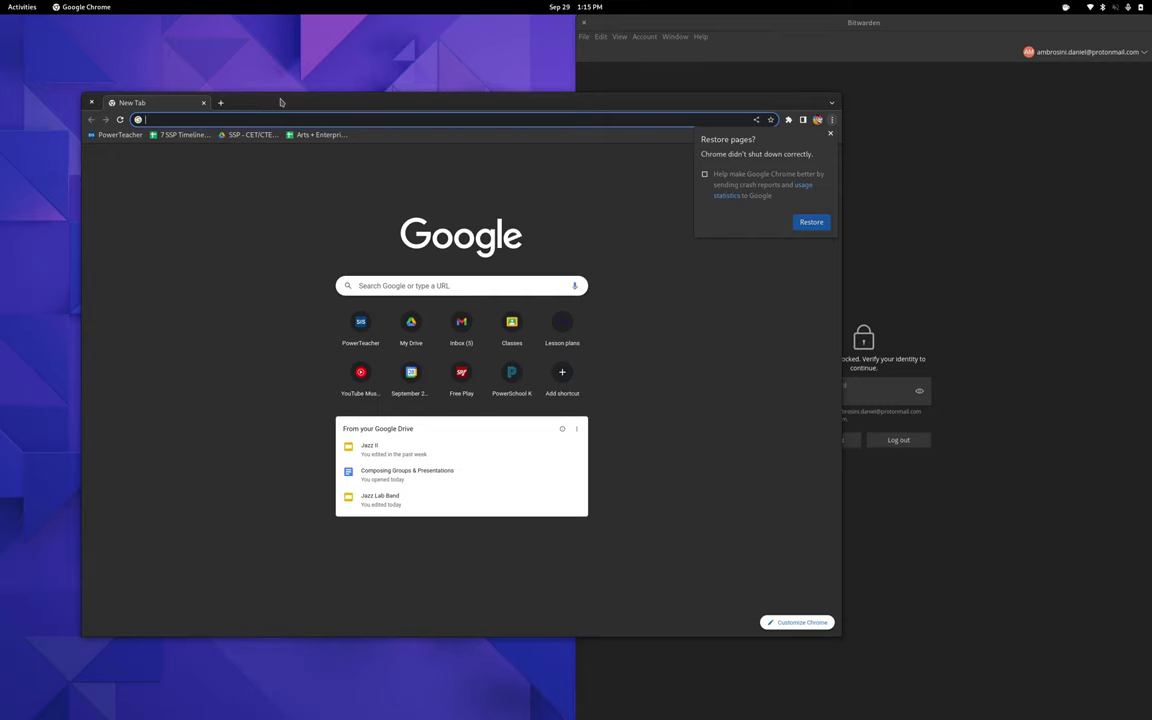
key(ctrl+alt+Left)
key(ctrl+alt+Left)
key(ctrl+alt+Left)
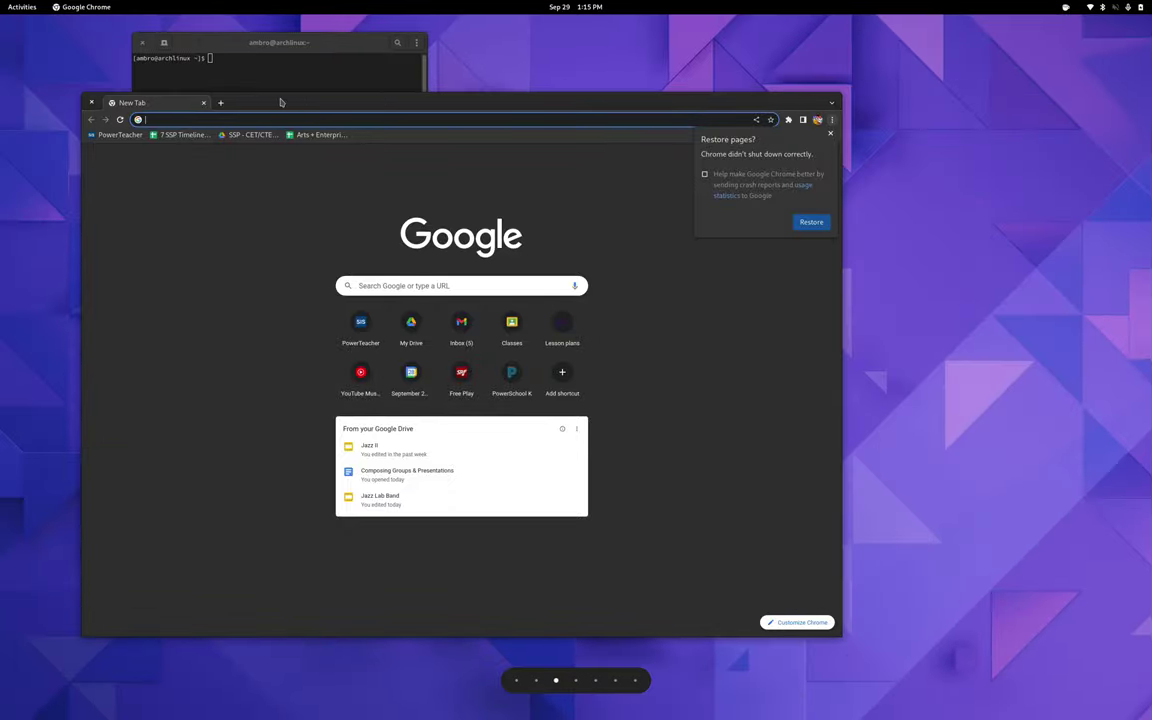
key(ctrl+alt+Left)
key(ctrl+alt+Left)
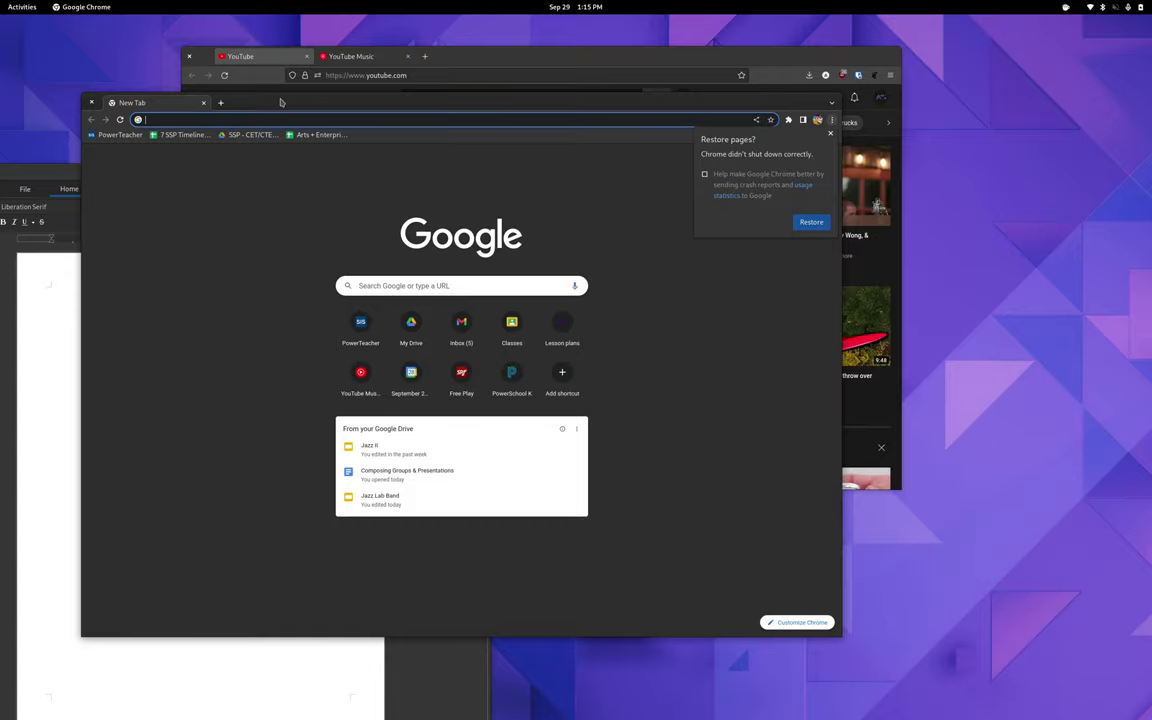
key(super)
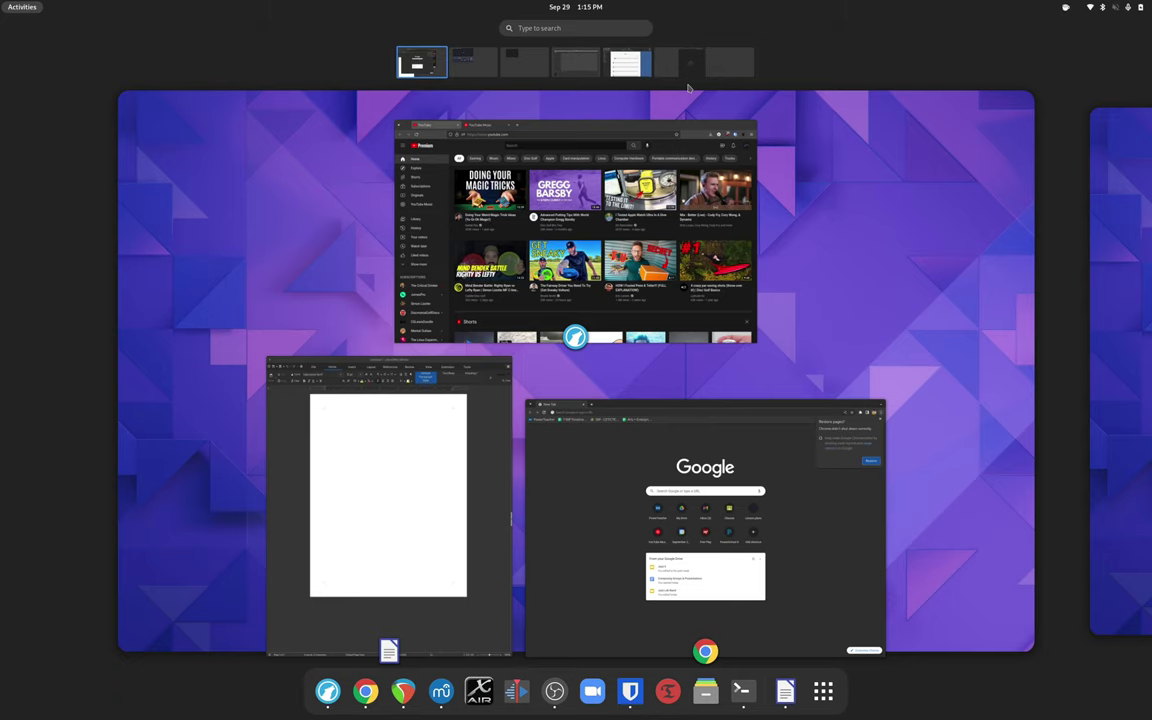
- Move Chrome and the last workspace's window onto the third workspace, then bring the LibreWolf YouTube window forward
drag(690, 470, 525, 68)
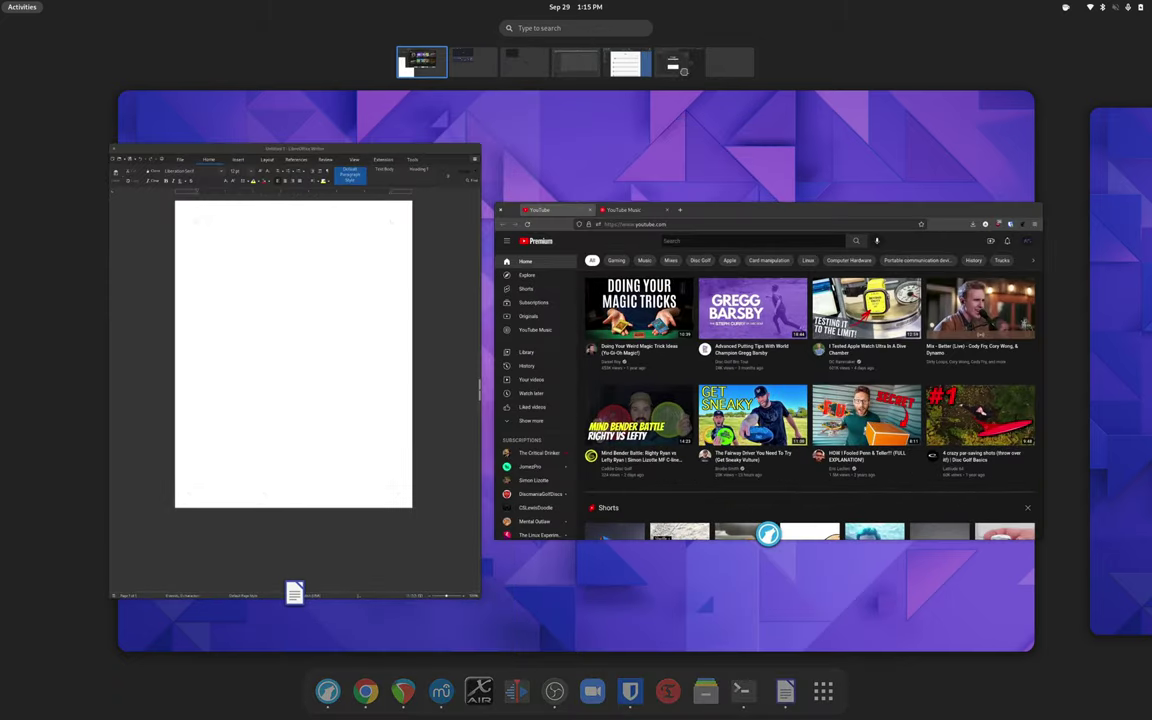
drag(727, 70, 507, 78)
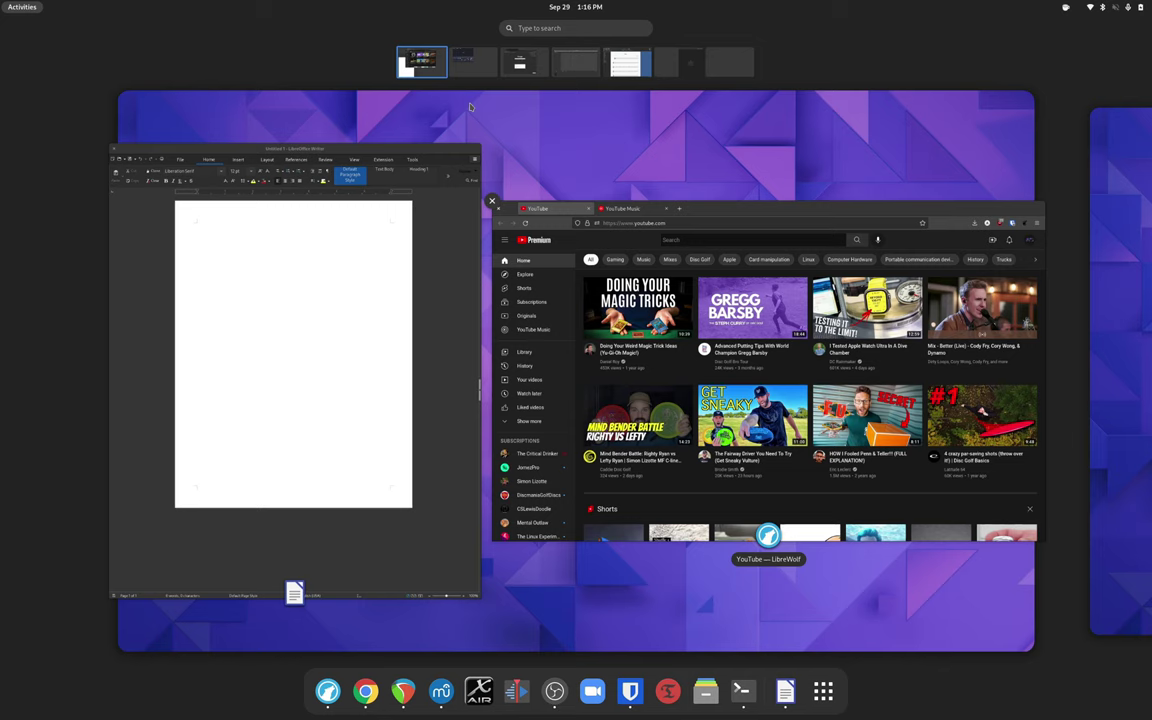
click(552, 530)
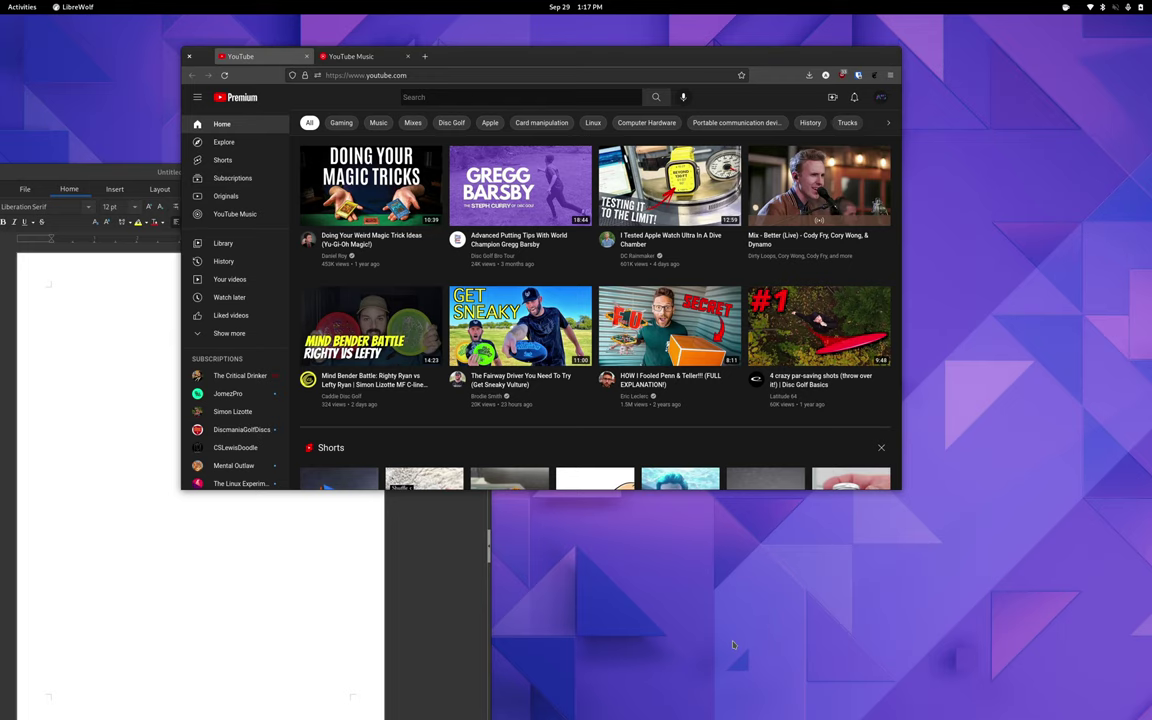
key(super+Page_Down)
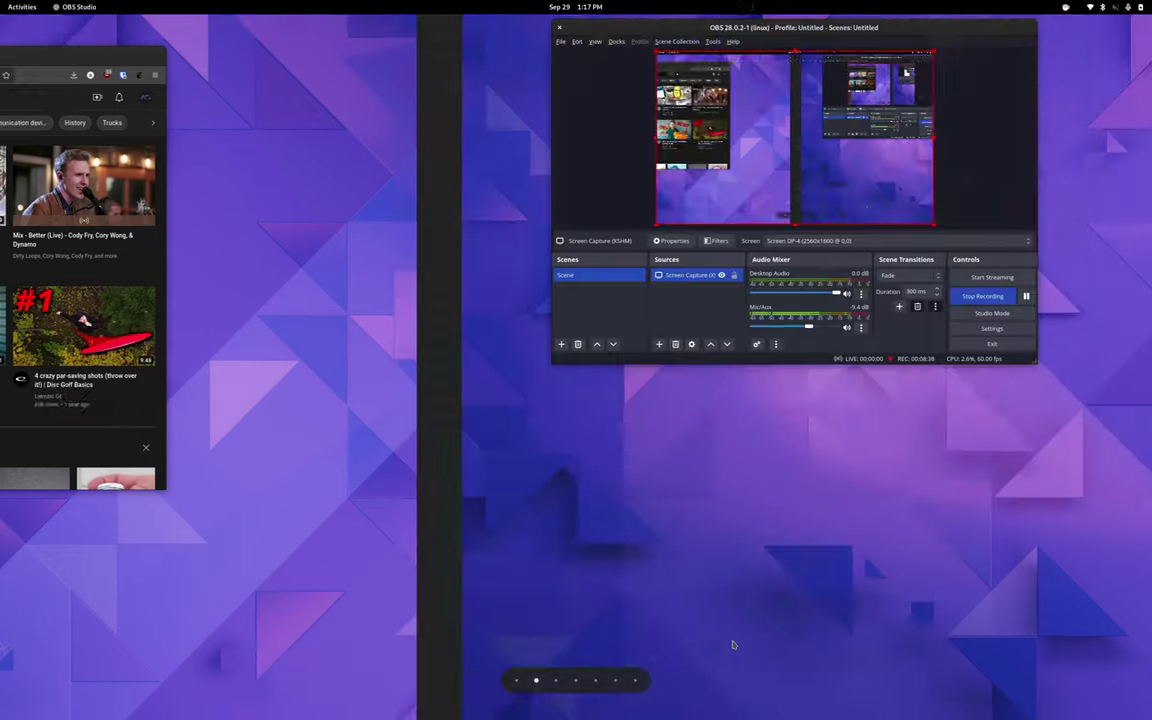
key(super+Page_Up)
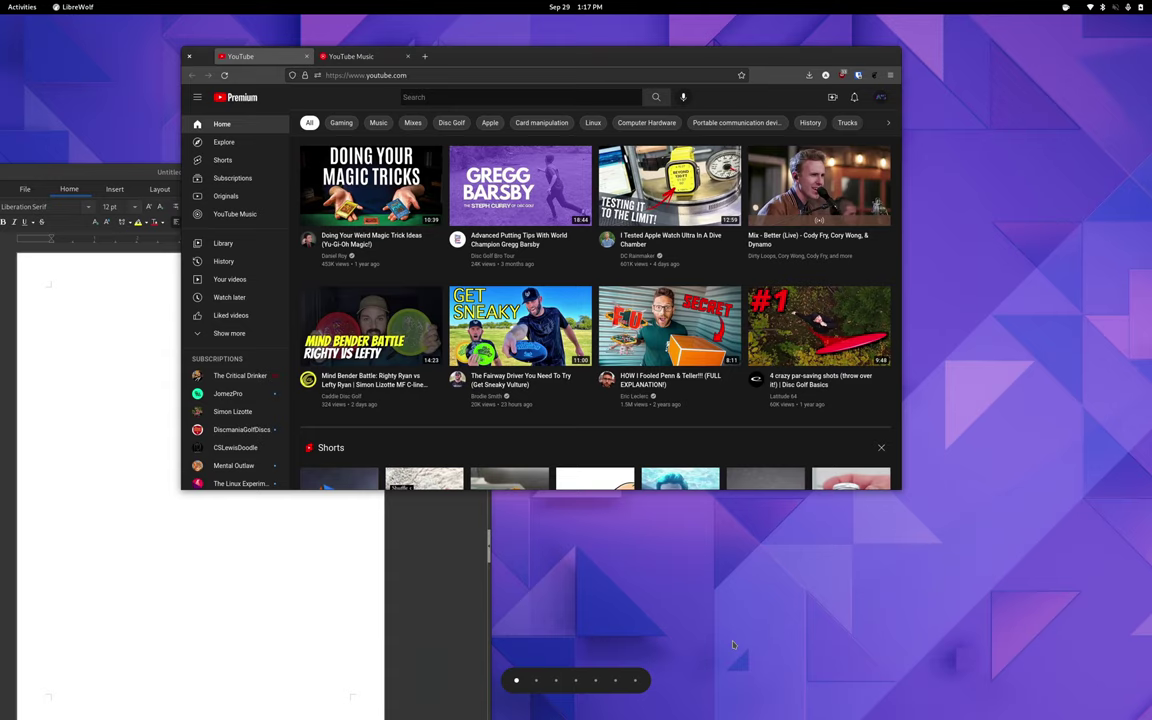
key(super+Page_Down)
key(super+Page_Down)
key(super+Page_Down)
key(super+Page_Down)
key(super+Page_Down)
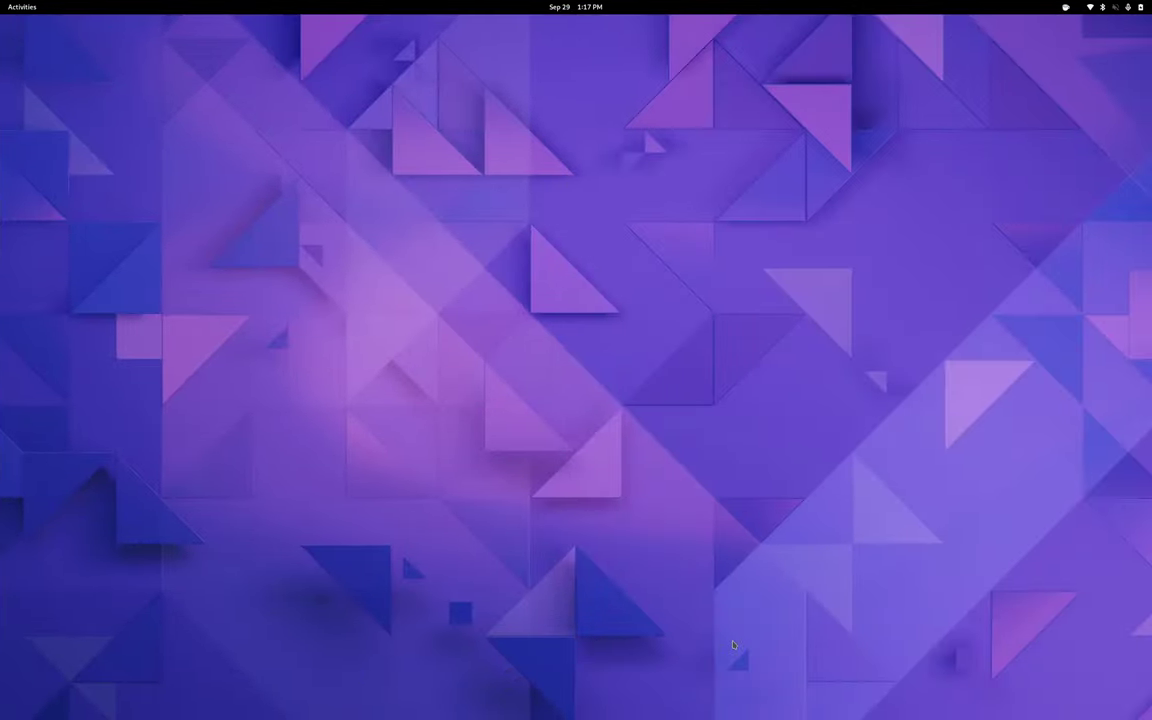
key(super+Page_Down)
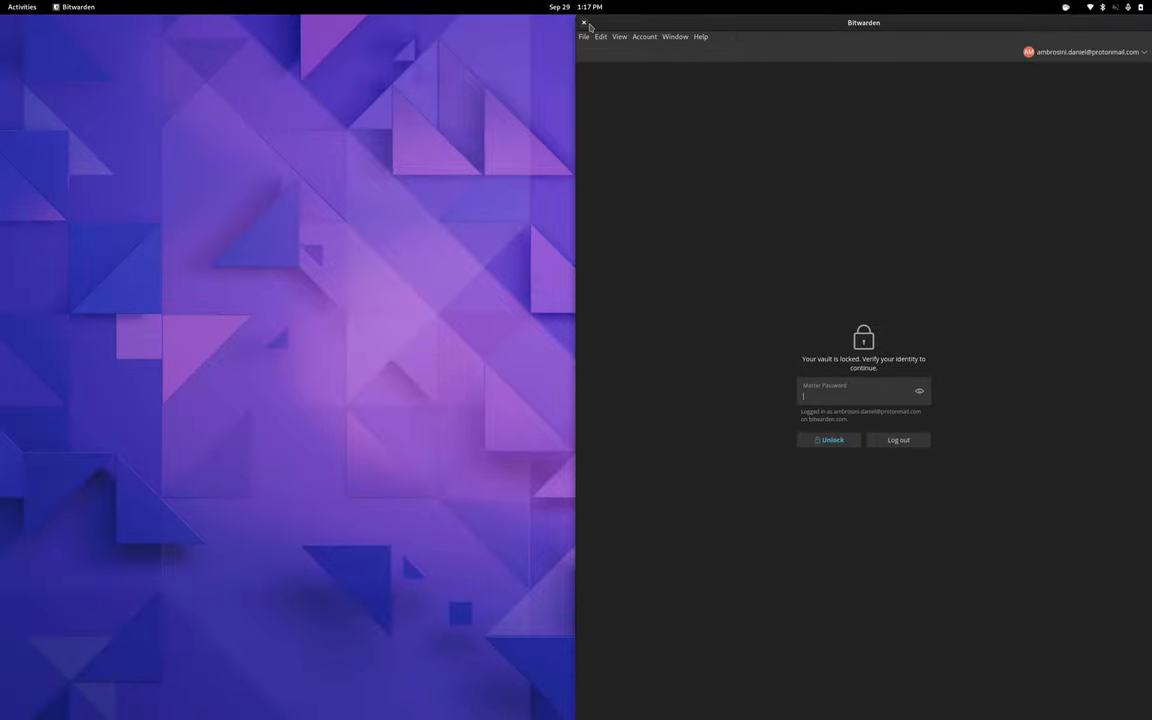
click(584, 22)
- Dismiss REAPER's evaluation dialog, close REAPER, and bring up the Activities overview
key(super+Page_Up)
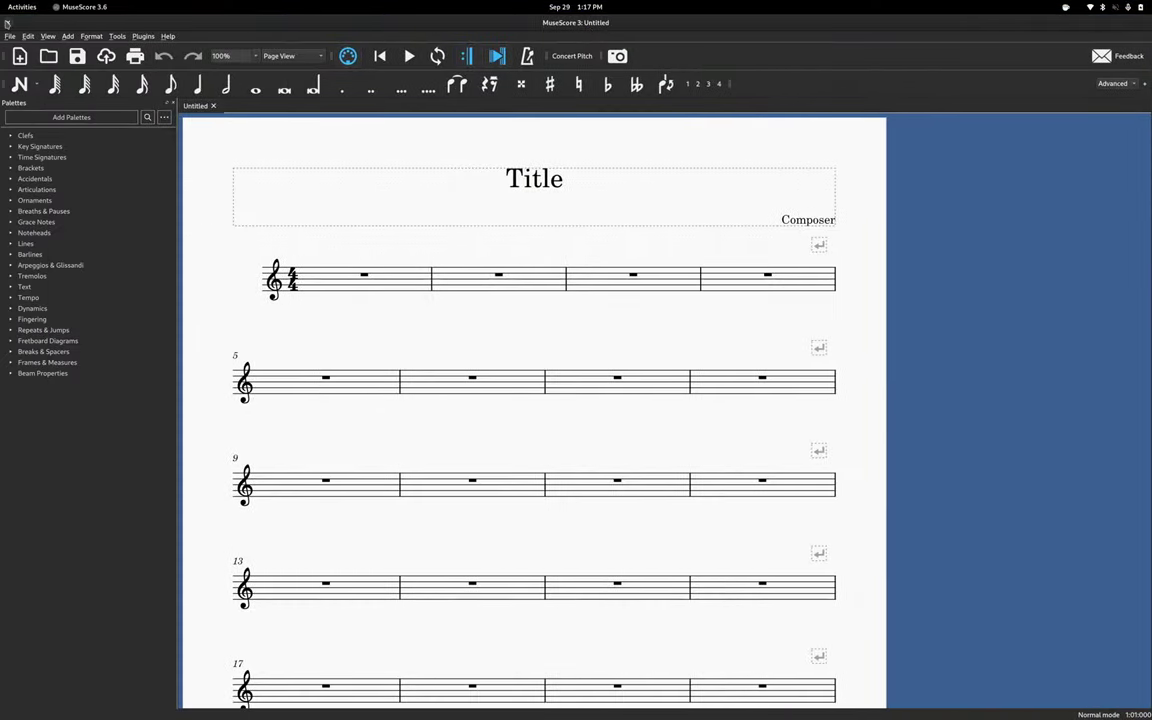
key(super+Page_Up)
key(super+Page_Up)
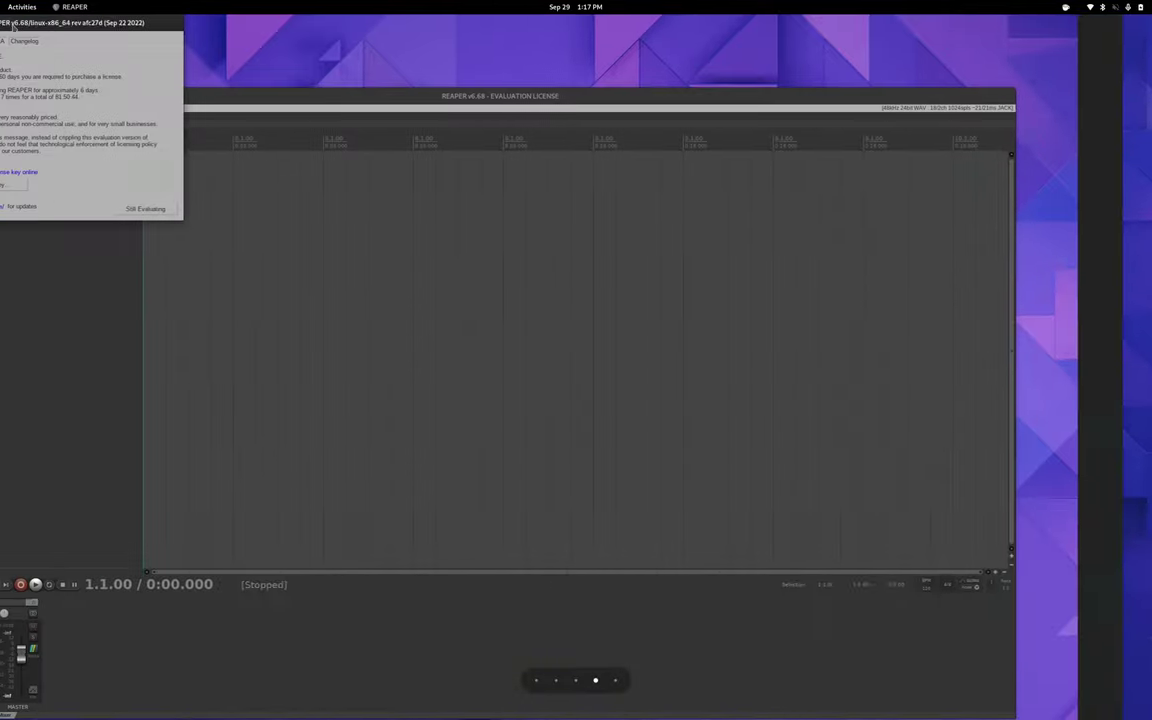
click(10, 23)
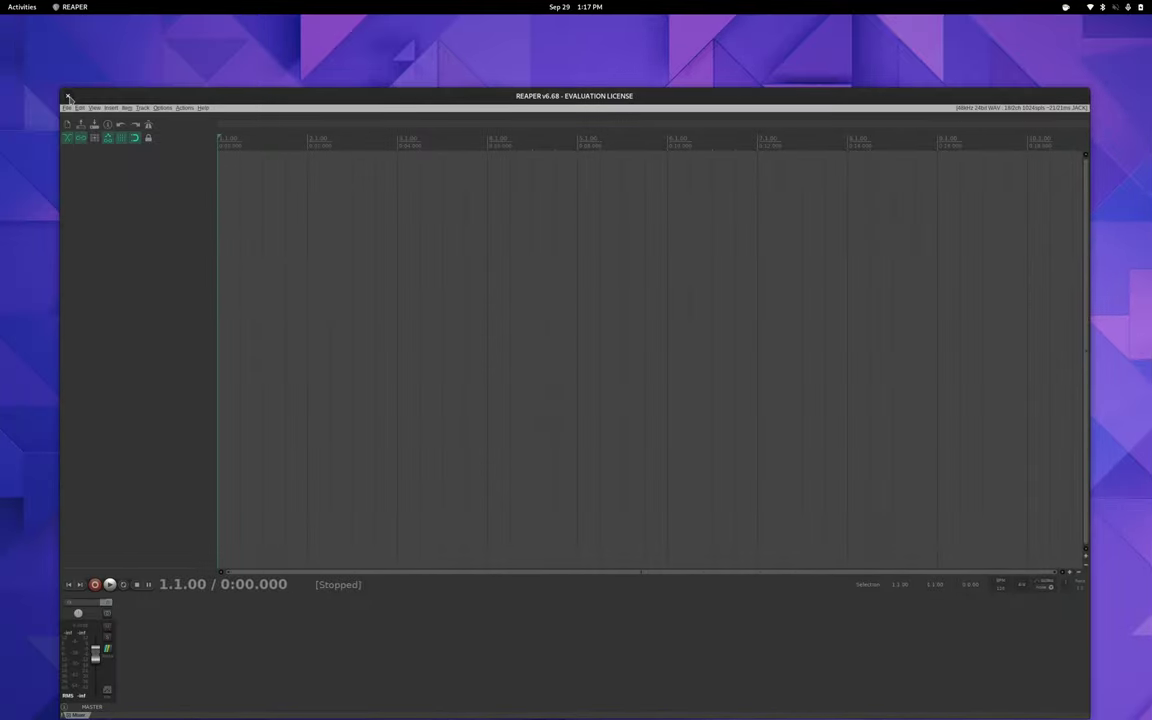
click(66, 95)
key(super)
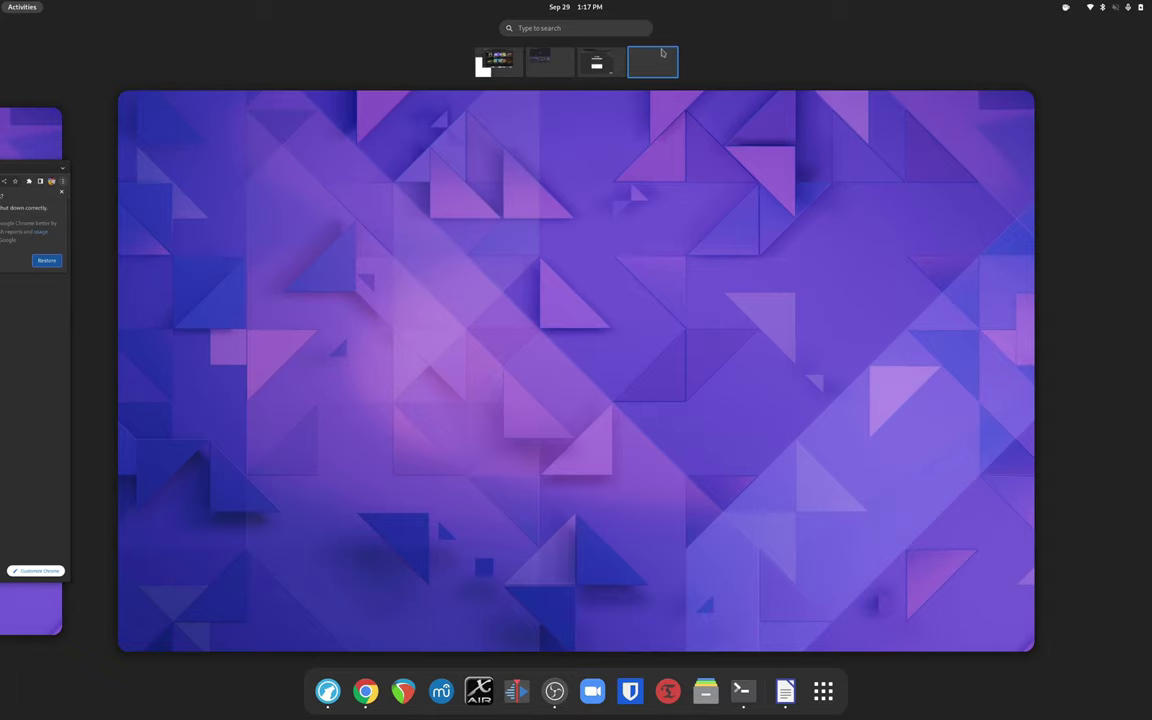
- Close the Chrome and terminal windows on the third workspace, then show the first workspace with Writer and YouTube
click(616, 70)
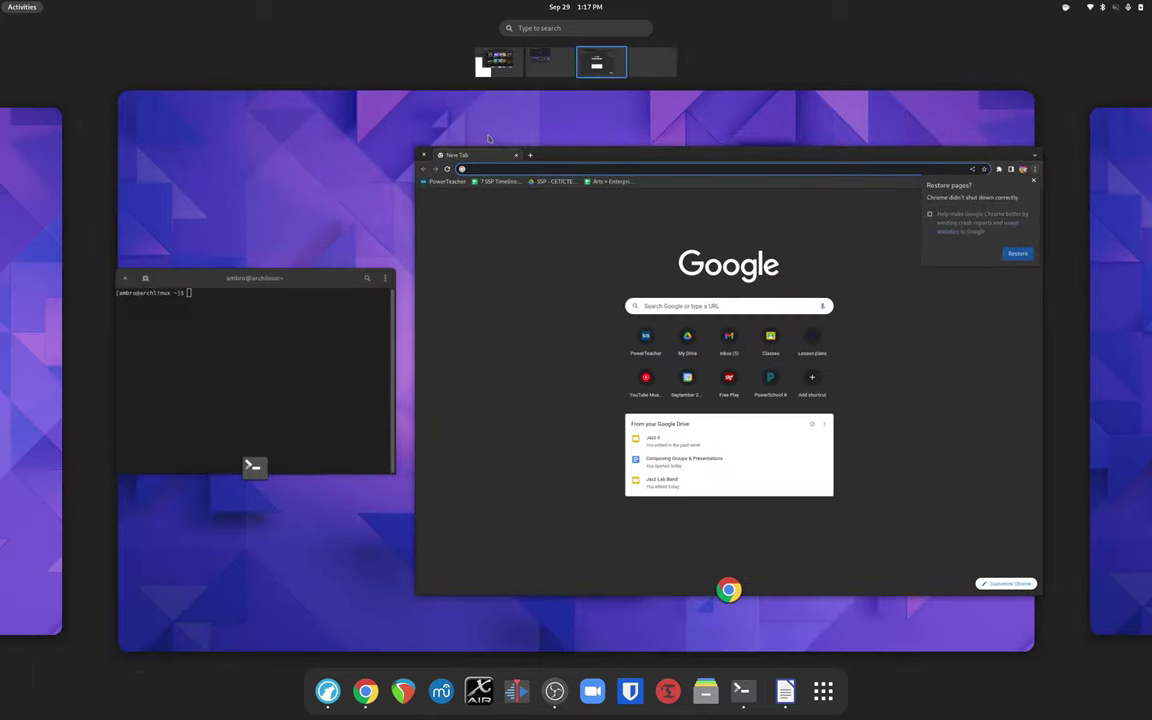
click(411, 148)
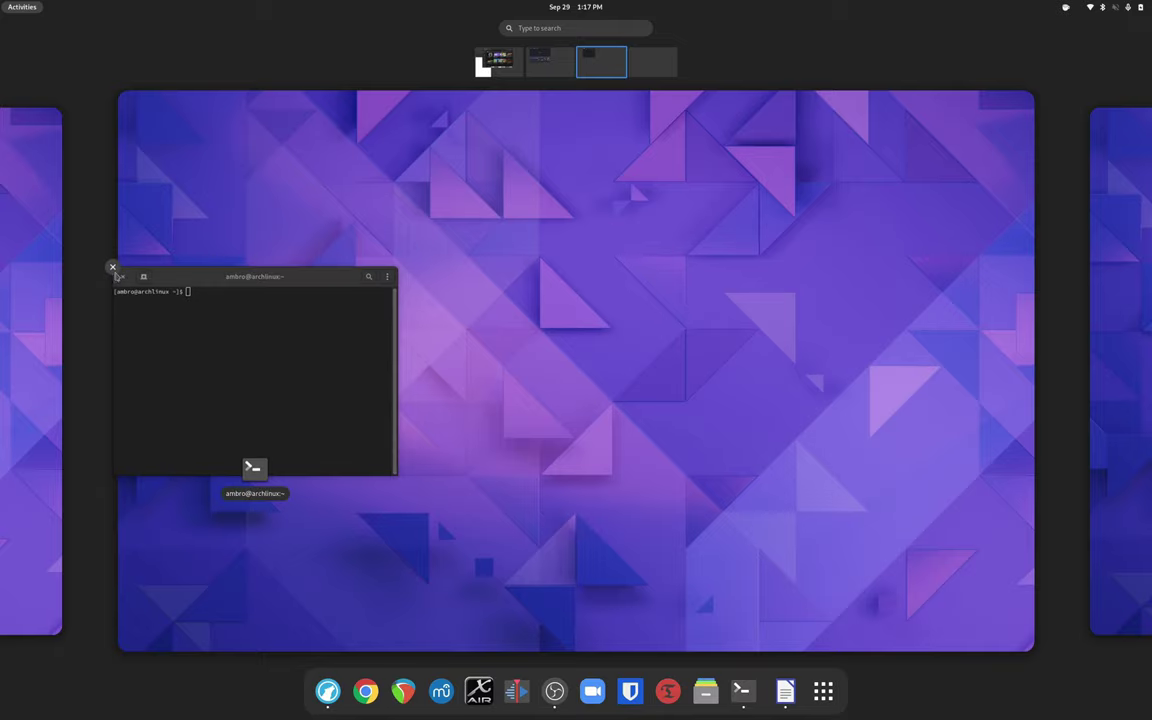
click(113, 265)
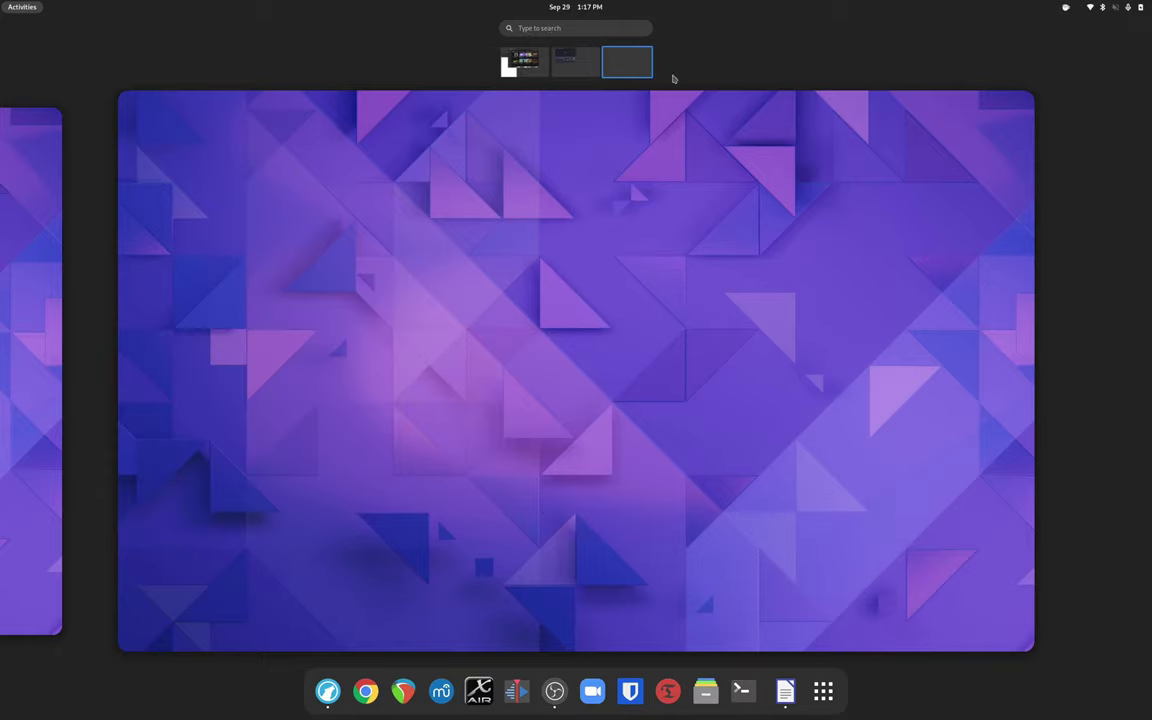
click(565, 65)
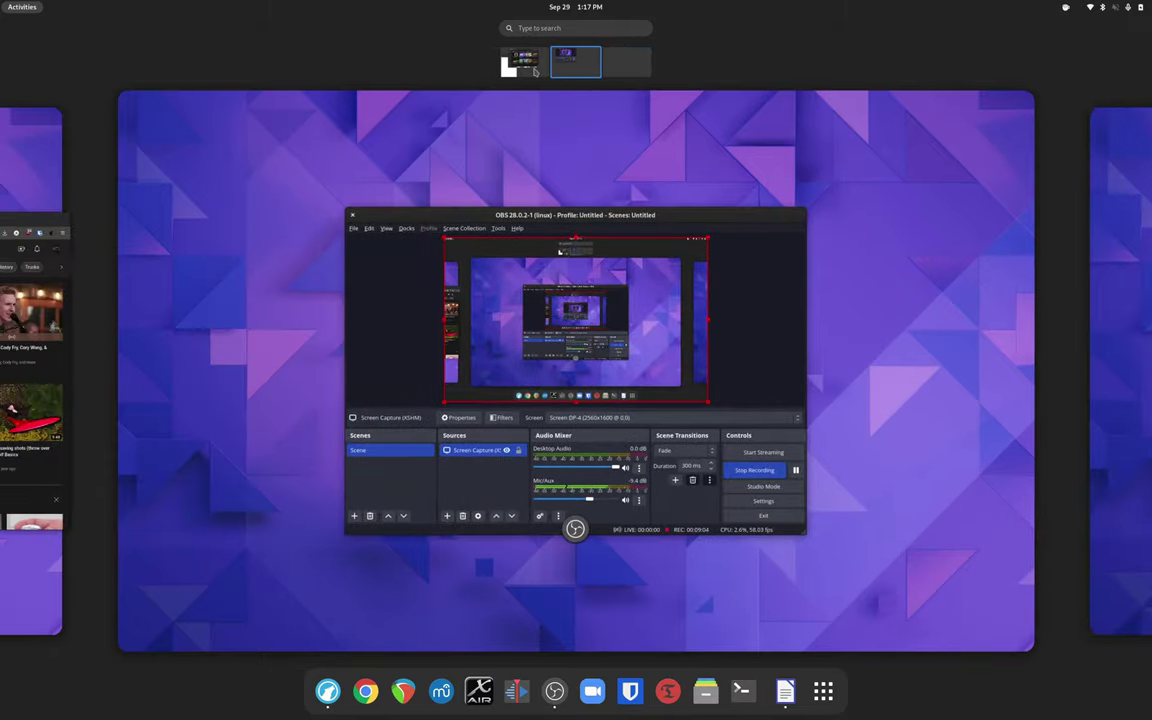
click(533, 68)
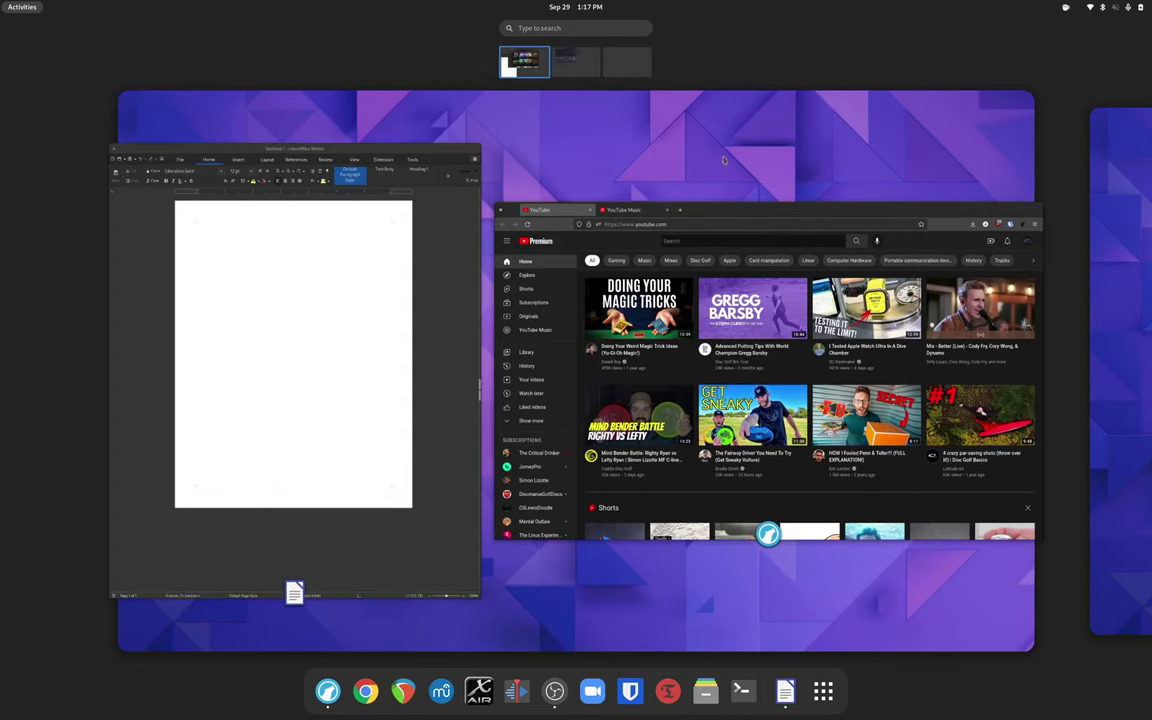